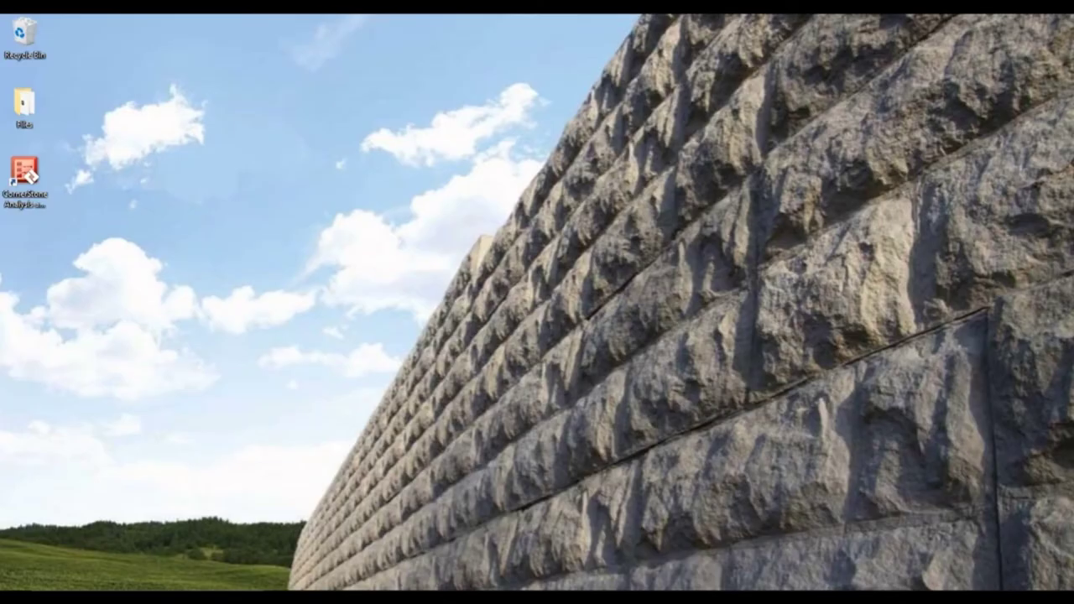
Open CornerStone Analysis and Layout, accepting its disclaimer, and fill in the project name Example and the designer's initials
double_click(25, 172)
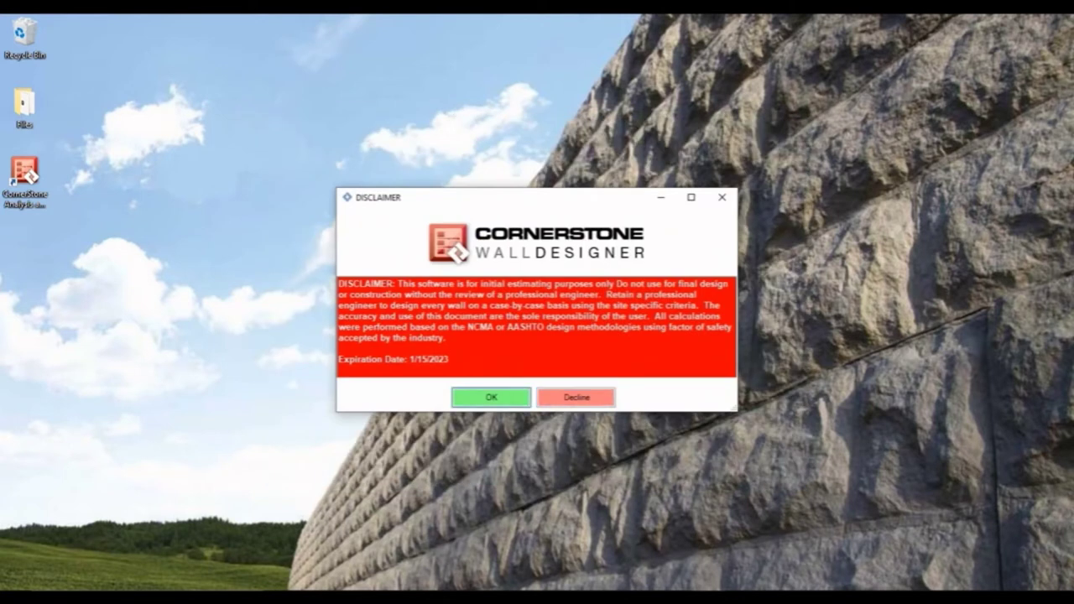
left_click(396, 159)
key("shift+Home")
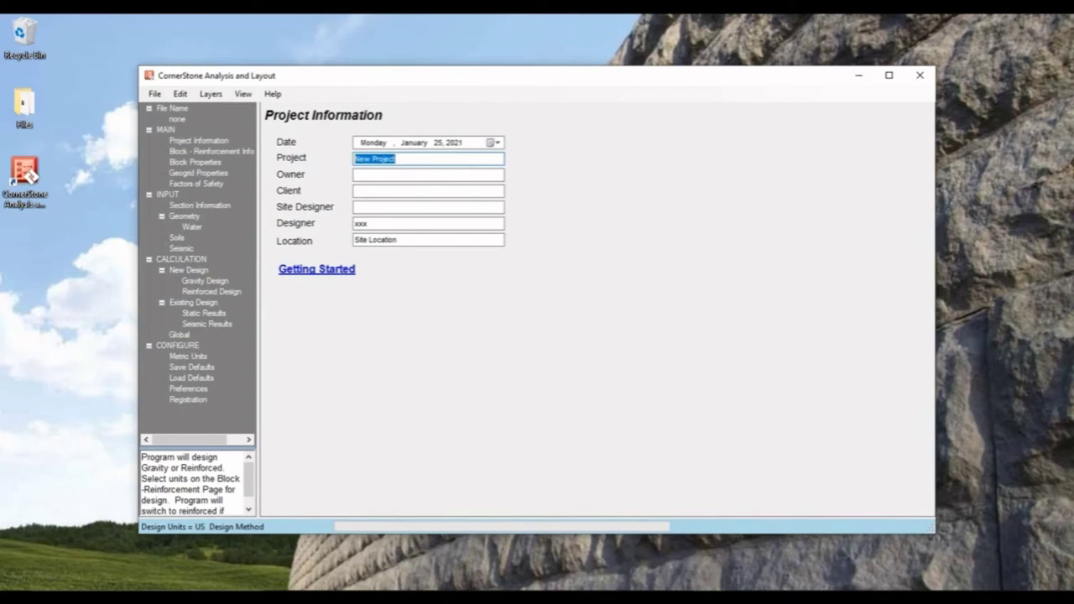
type("Example")
key("Tab")
key("Tab")
key("Tab")
key("Tab")
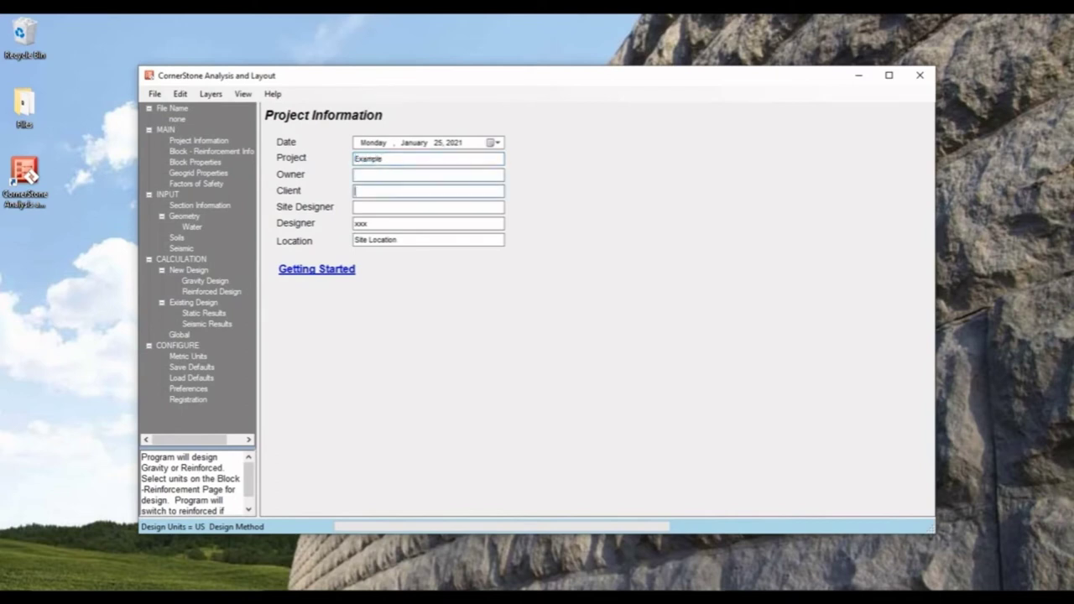
type("TH")
Set the block type to MagnumStone in the block and reinforcing selection
left_click(211, 152)
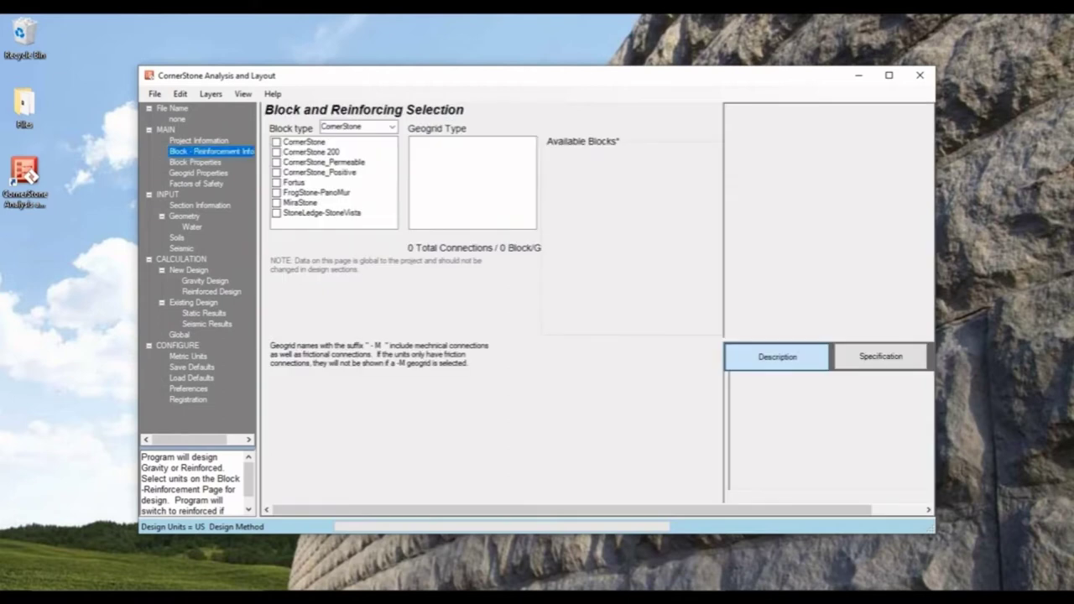
left_click(392, 128)
left_click(345, 148)
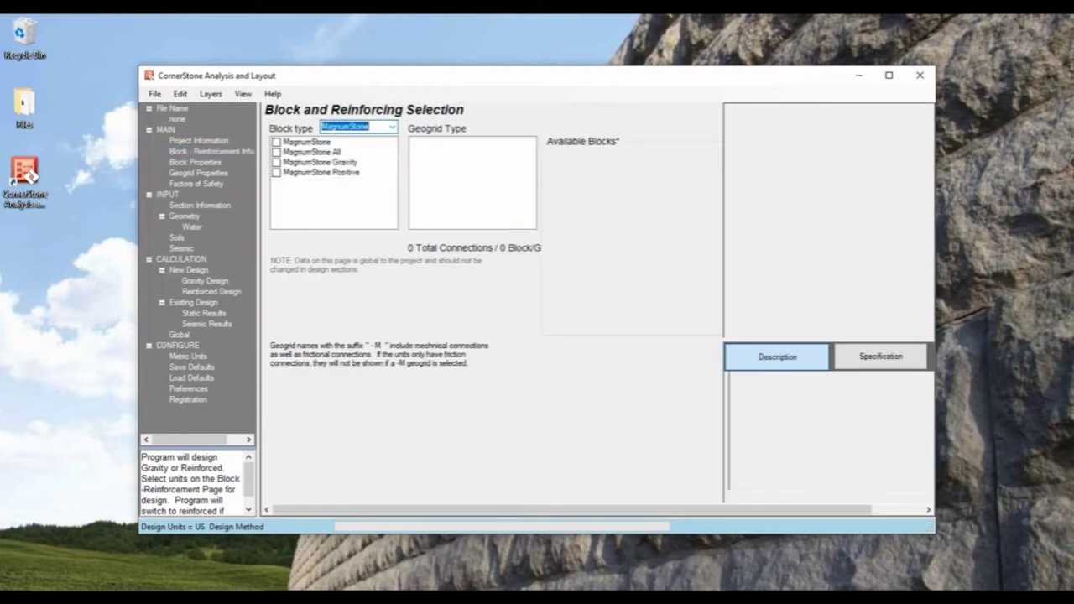
Try the MagnumStone, MagnumStone Gravity and MagnumStone Positive options to compare their geogrids and available blocks
left_click(277, 143)
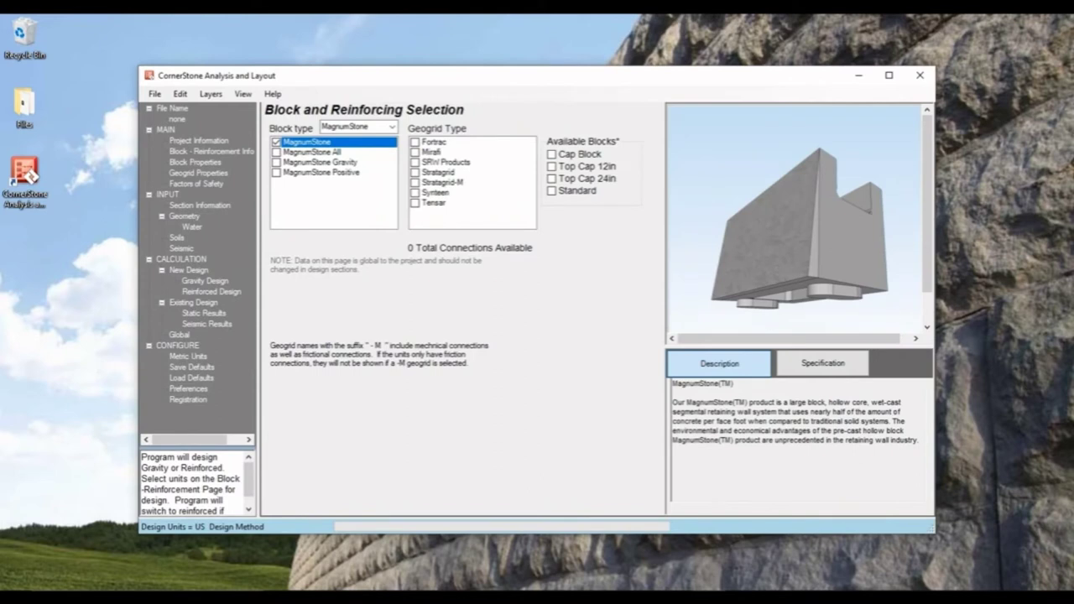
left_click(277, 163)
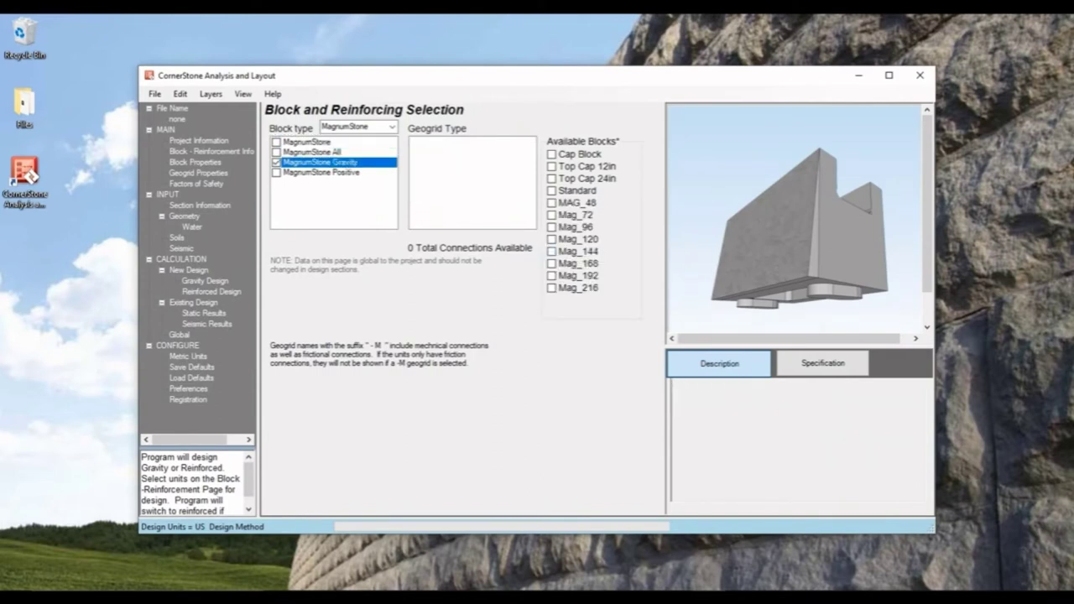
left_click(276, 173)
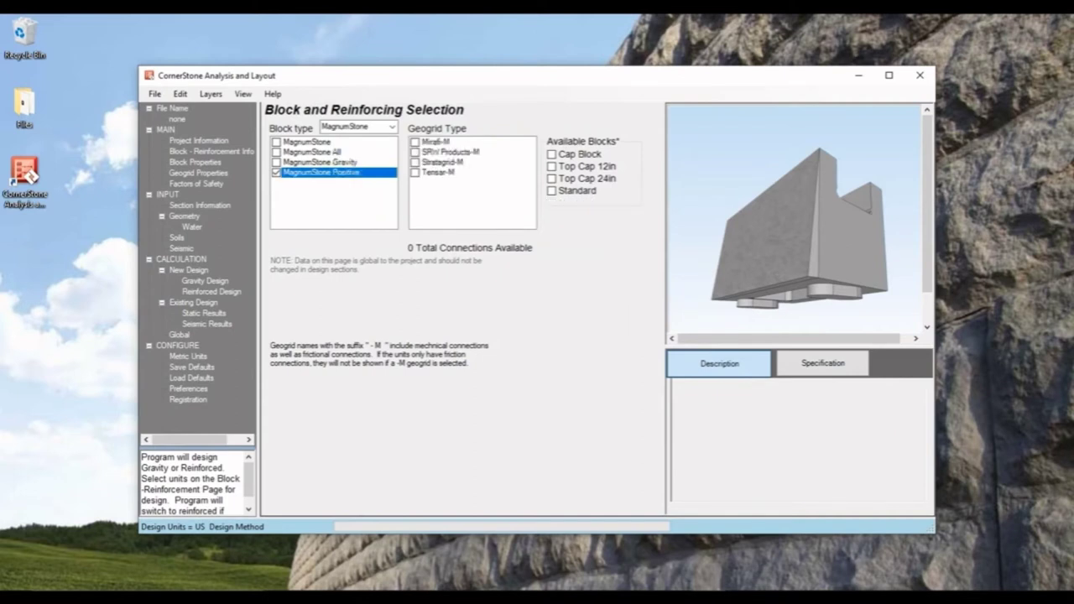
Select MagnumStone All and include every available block except the Cap Block, from Top Cap 12in through Mag_216
left_click(276, 152)
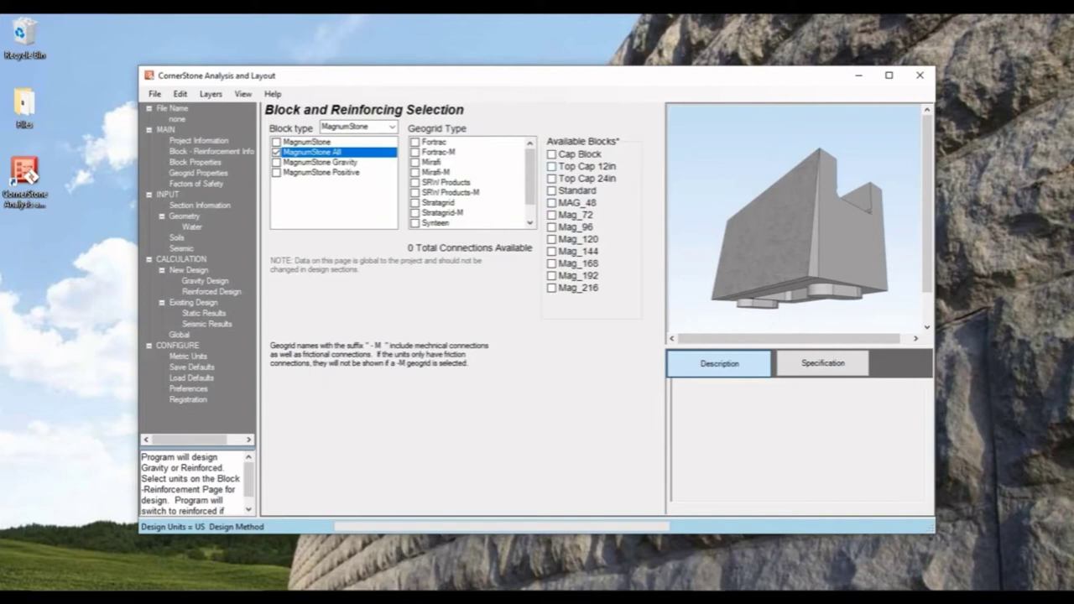
left_click(551, 167)
left_click(537, 358)
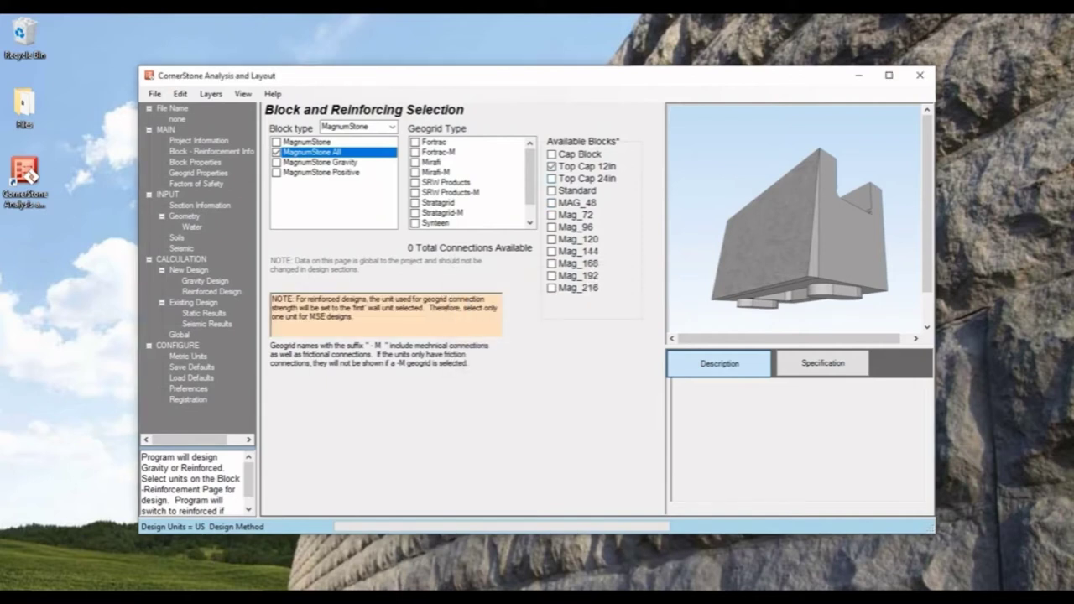
left_click(551, 178)
left_click(551, 192)
left_click(551, 203)
left_click(551, 216)
left_click(551, 228)
left_click(551, 239)
left_click(551, 252)
left_click(551, 251)
left_click(551, 264)
left_click(551, 275)
left_click(551, 288)
Choose the Stratagrid geogrid type and assign SG700 as primary, SG500 as secondary and SG200 as third geogrid
left_click(414, 202)
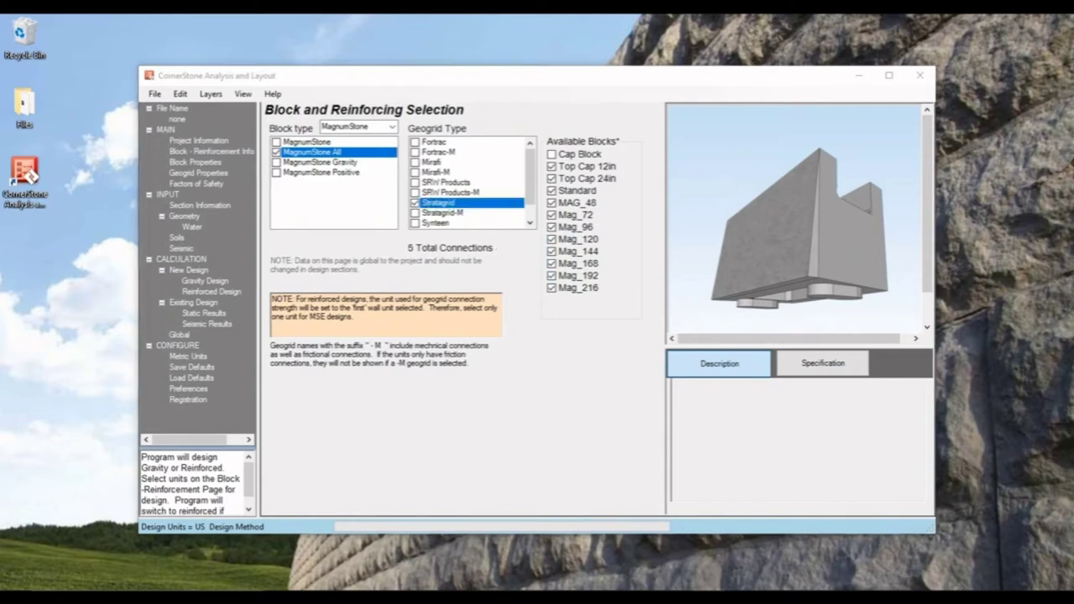
left_click(629, 349)
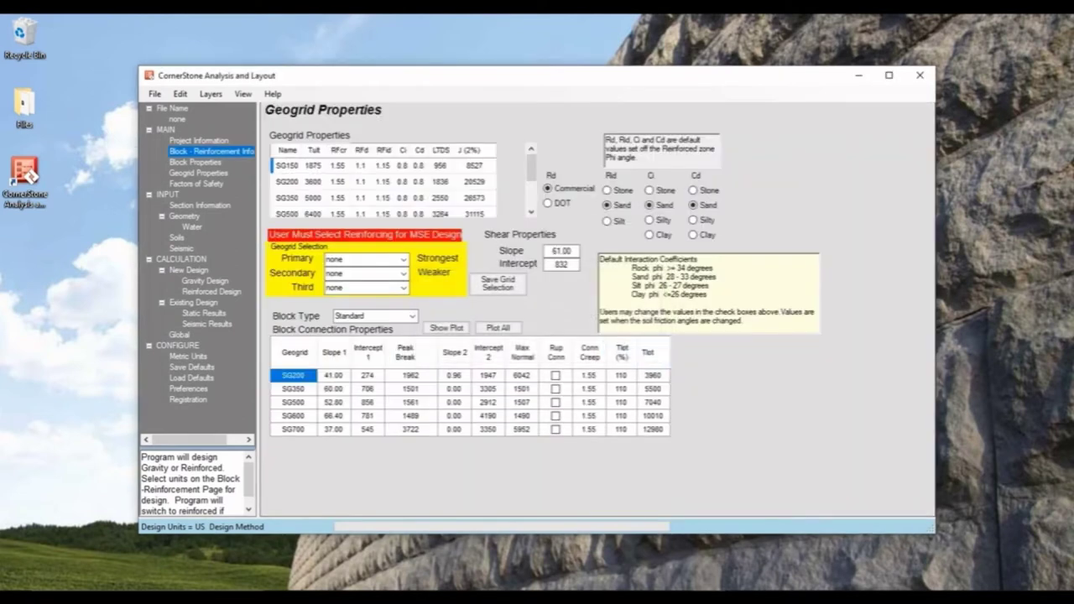
left_click(404, 260)
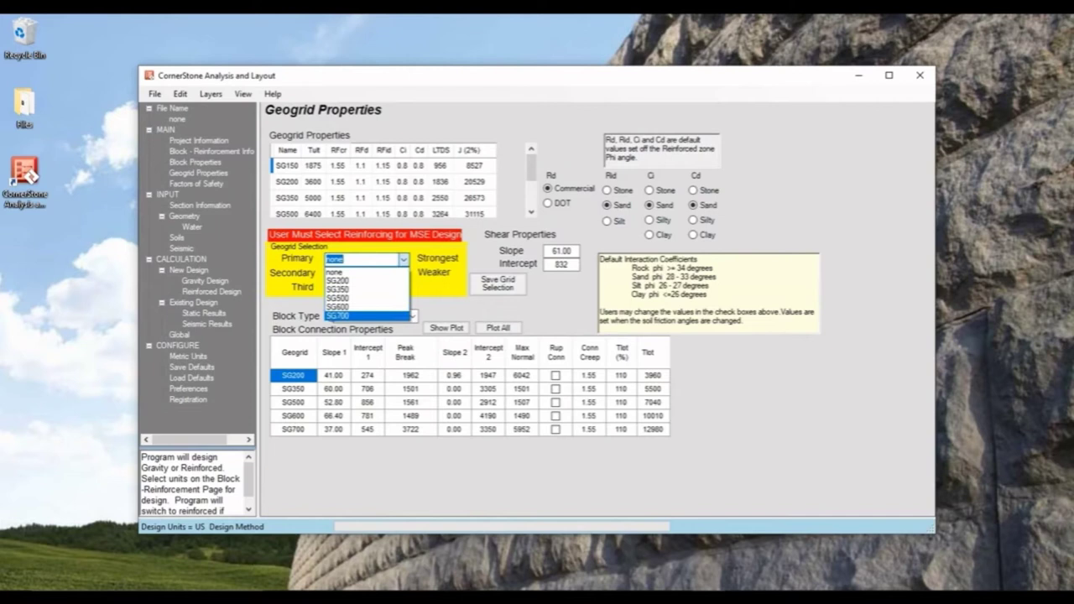
left_click(338, 316)
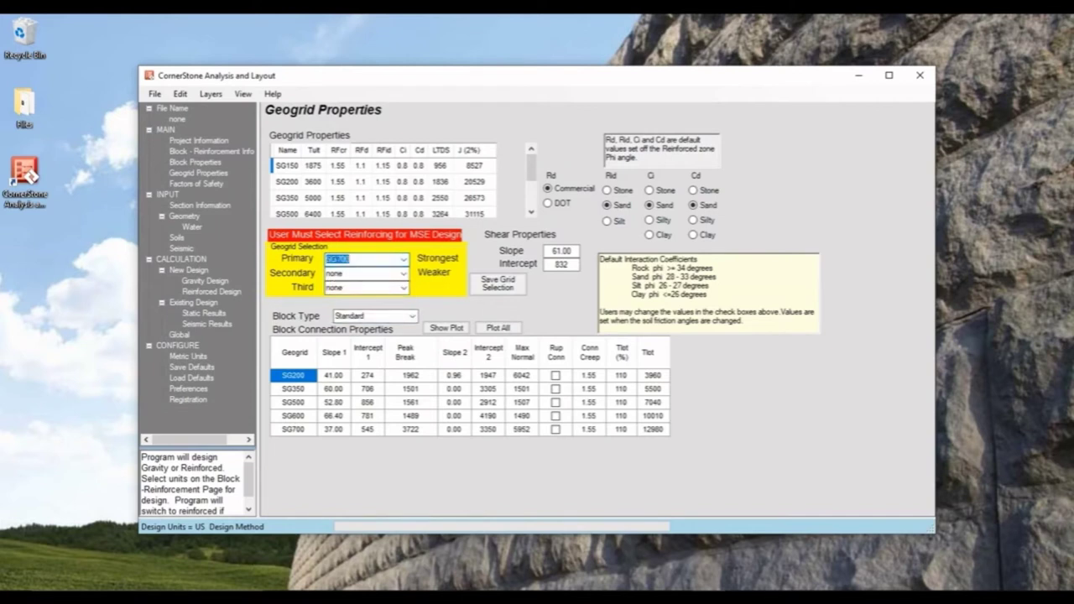
left_click(403, 273)
left_click(338, 313)
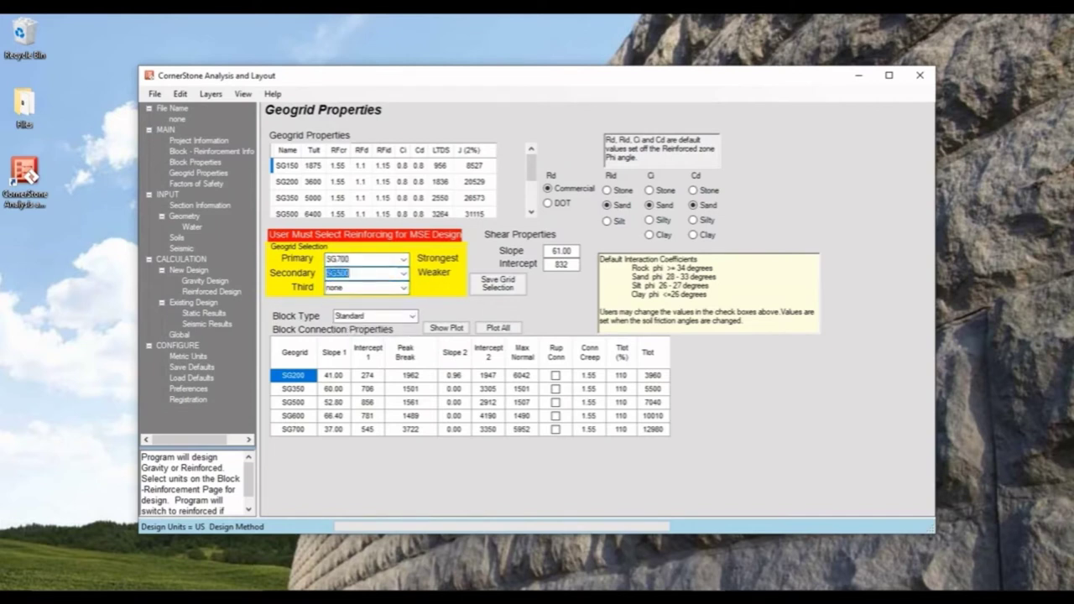
left_click(404, 288)
left_click(338, 309)
Review the design method options in the section information, from NCMA_09_3rd_Ed to CAN_CSA_S6, without changing the method
left_click(200, 206)
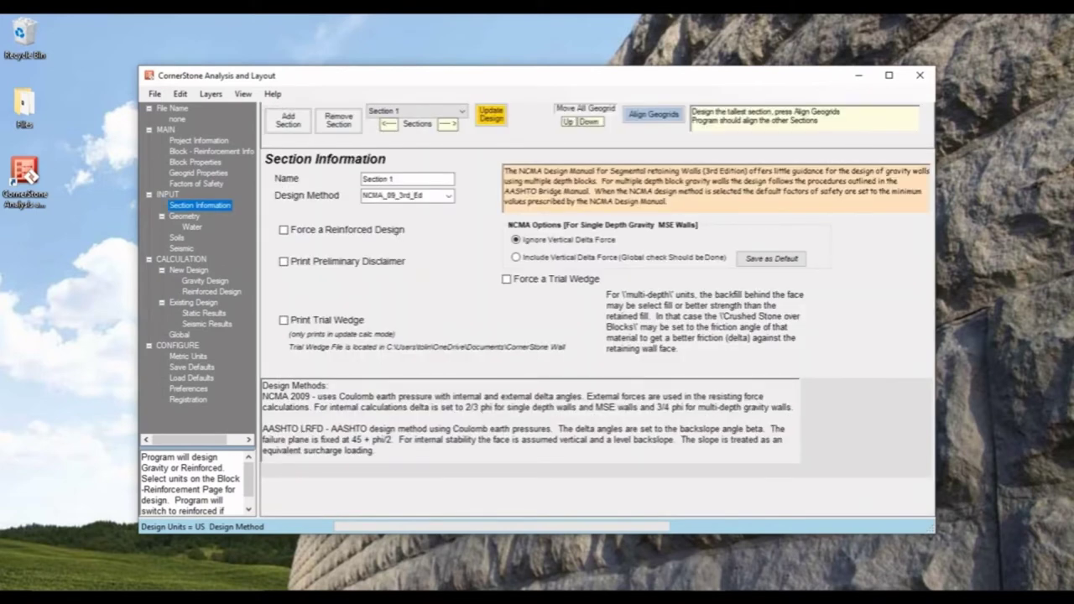
left_click(449, 196)
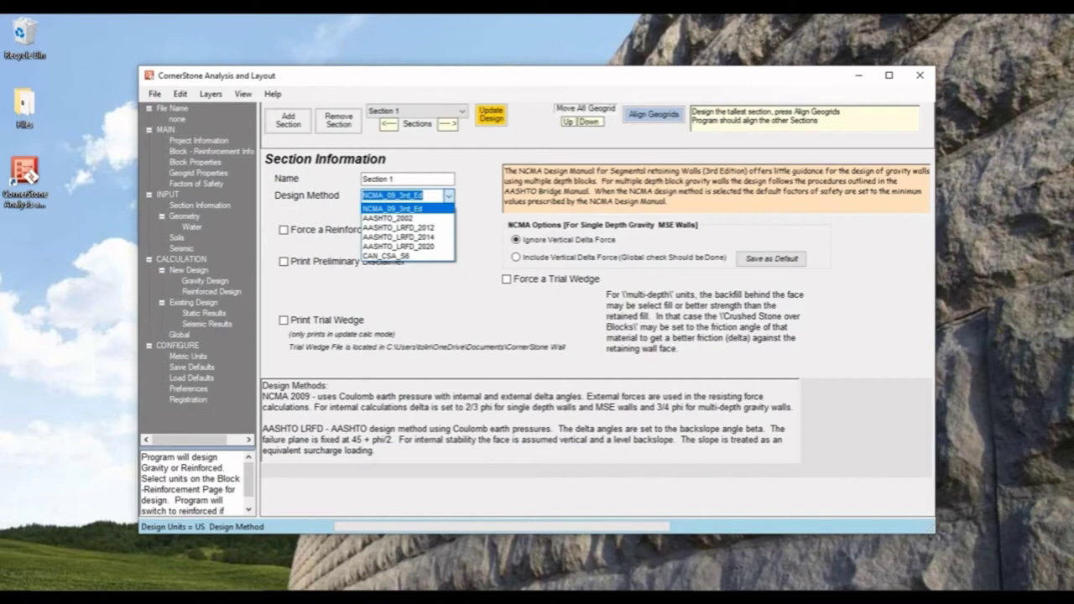
key("Down")
key("Down")
key("Down")
key("Down")
key("Down")
key("Up")
key("Up")
key("Up")
key("Up")
key("Up")
key("Down")
key("Down")
key("Down")
key("Down")
key("Up")
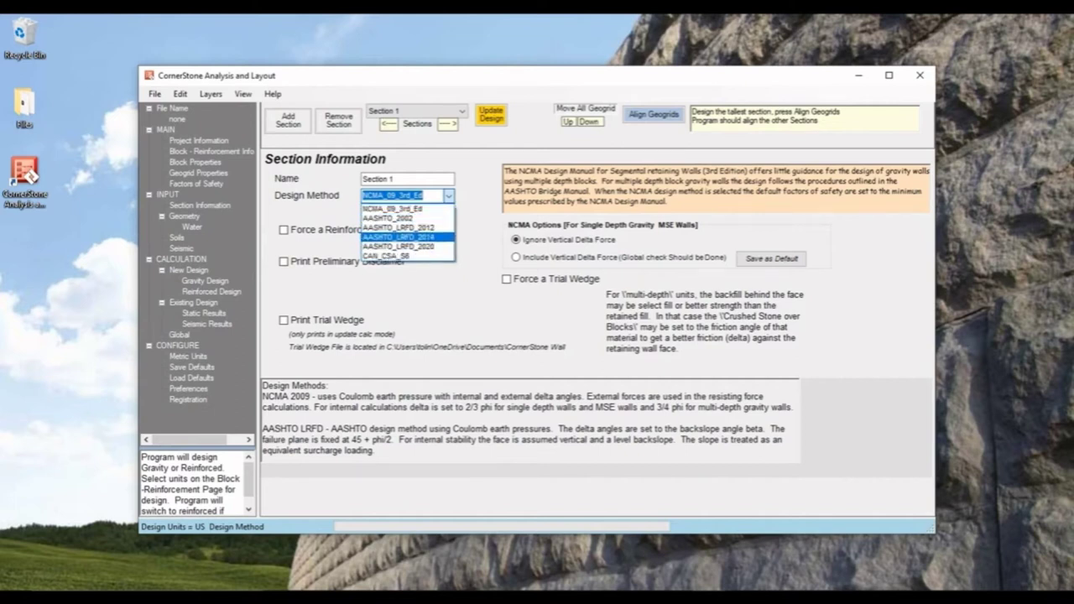
key("Escape")
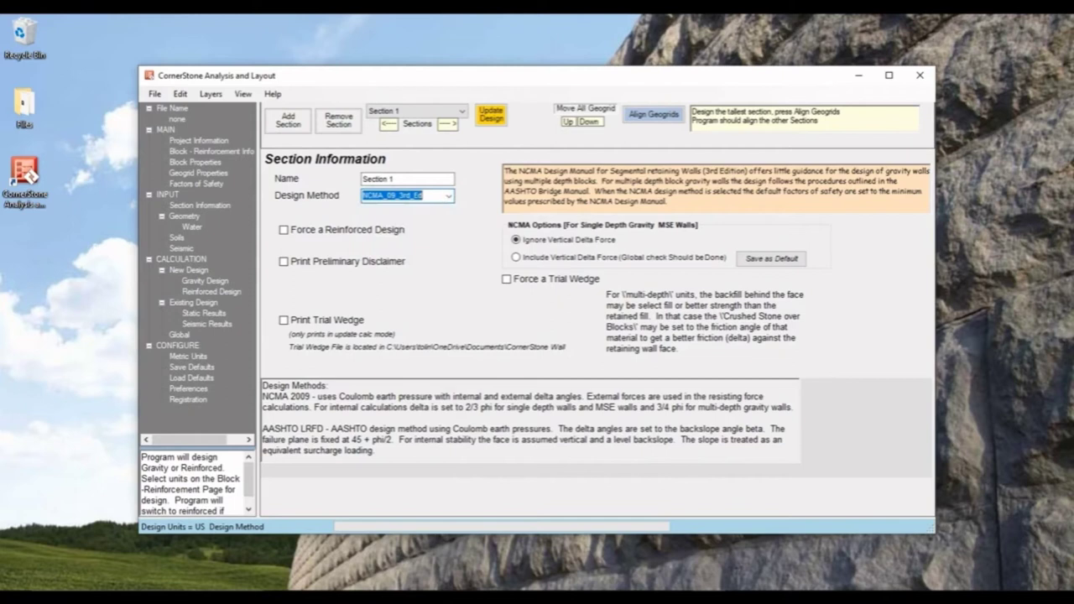
Set the wall height to 15 ft and the embedment to 2 ft in the section geometry
left_click(185, 216)
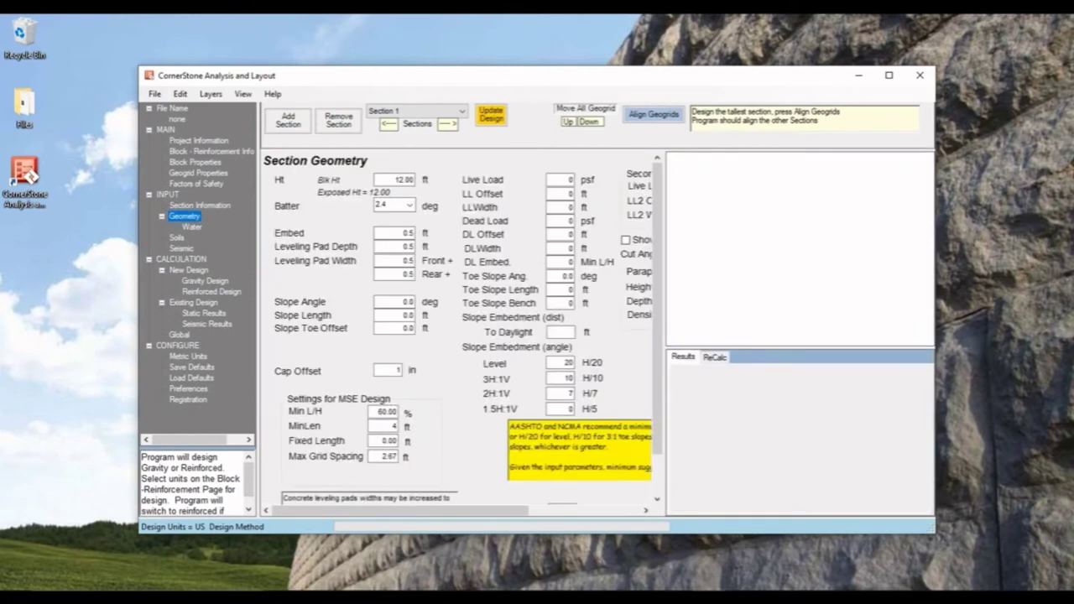
left_click(888, 75)
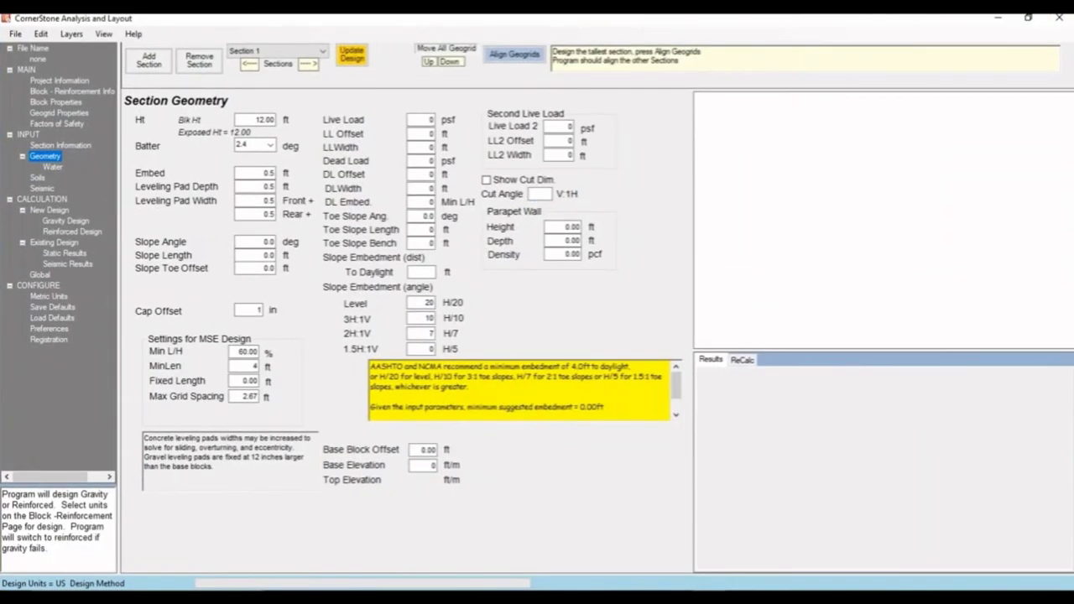
left_click(270, 120)
type("15")
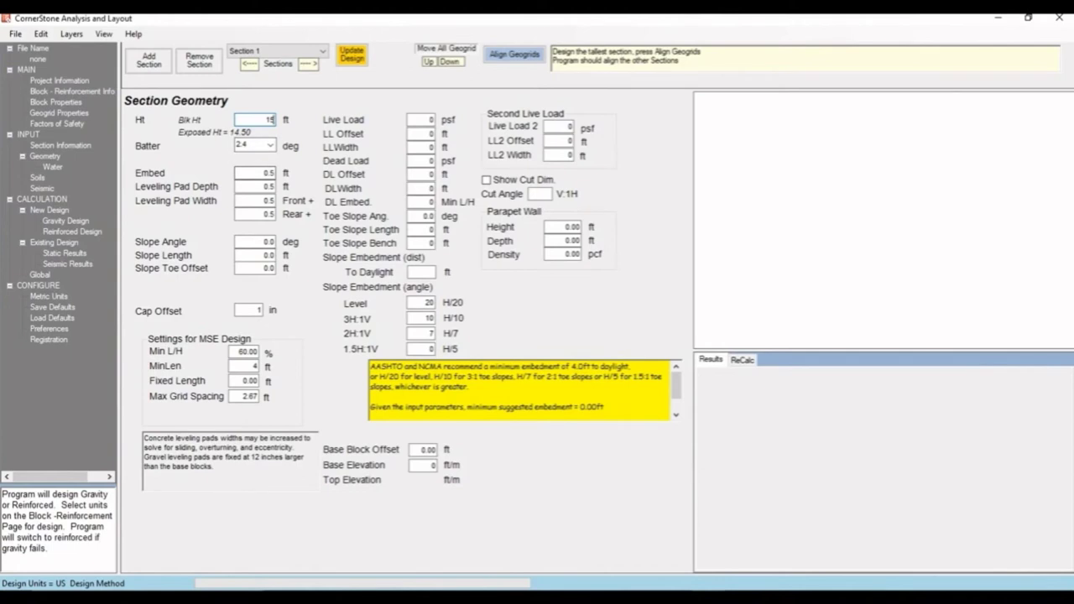
left_click(266, 173)
type("2")
key("Tab")
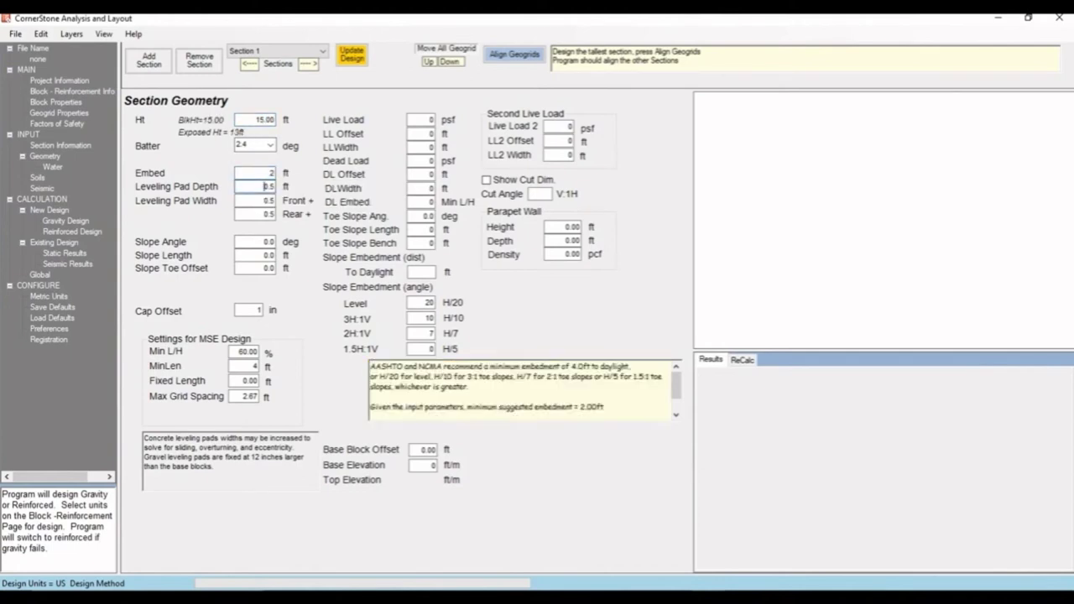
key("Tab")
Set the slope angle above the wall to 10 degrees and its slope length to 5 ft
double_click(267, 242)
type("10")
key("Tab")
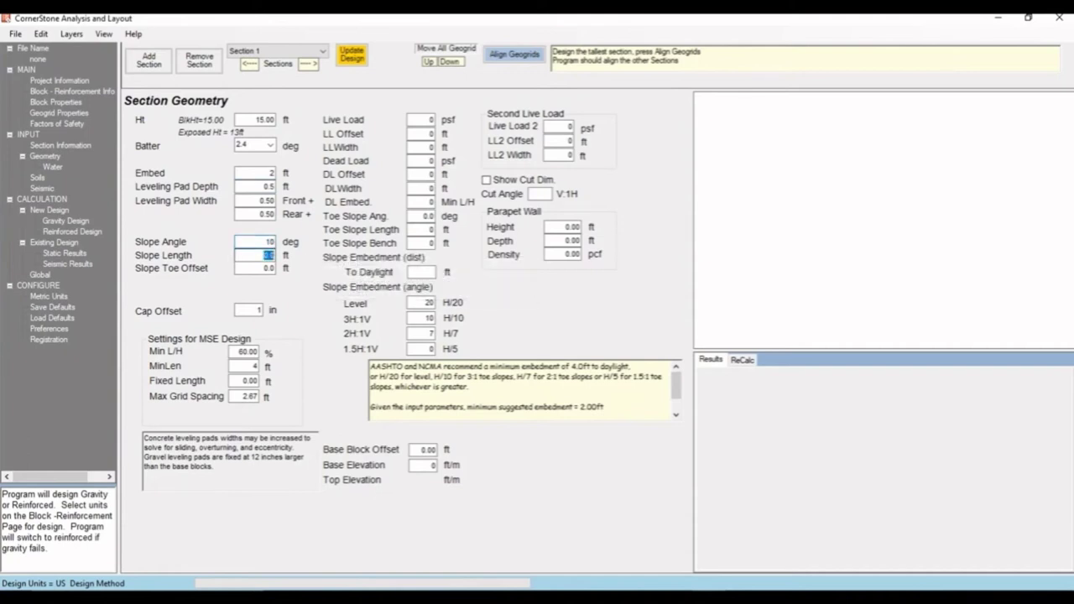
type("5")
key("Tab")
Set the toe slope angle to 10 degrees and the toe slope length to 10 ft
type("10")
key("Tab")
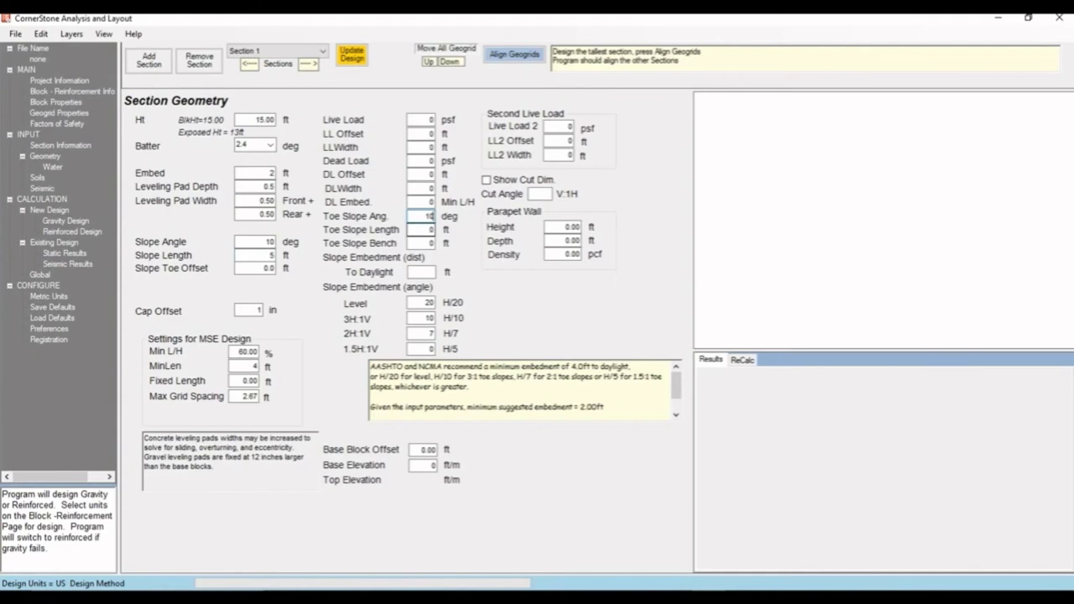
type("10")
Define a live load of 250 psf with a 5 ft offset and a 24 ft width
double_click(427, 120)
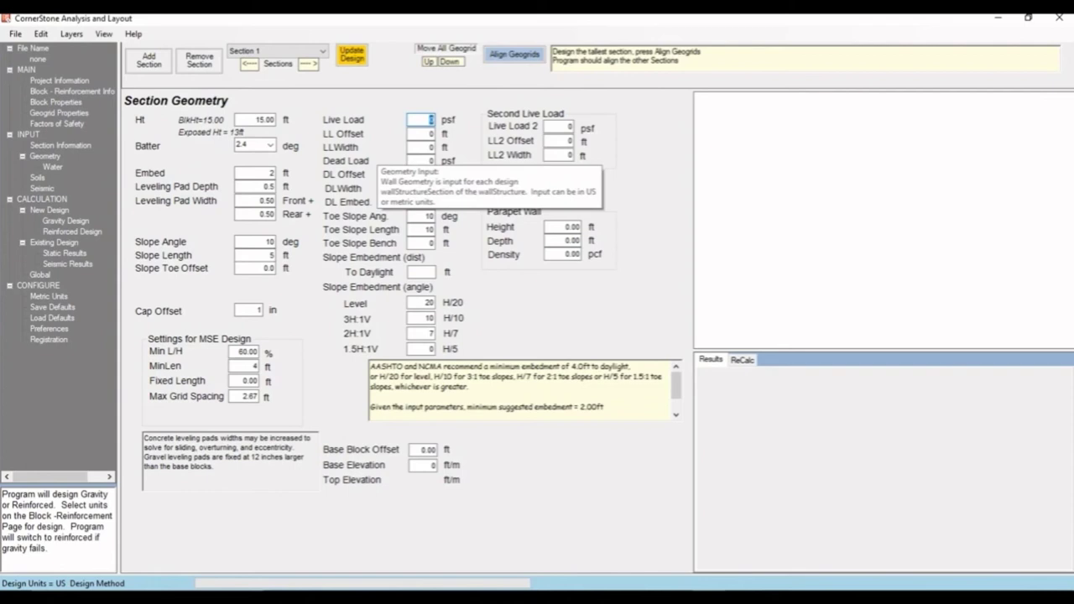
type("250")
key("Tab")
type("5")
key("Tab")
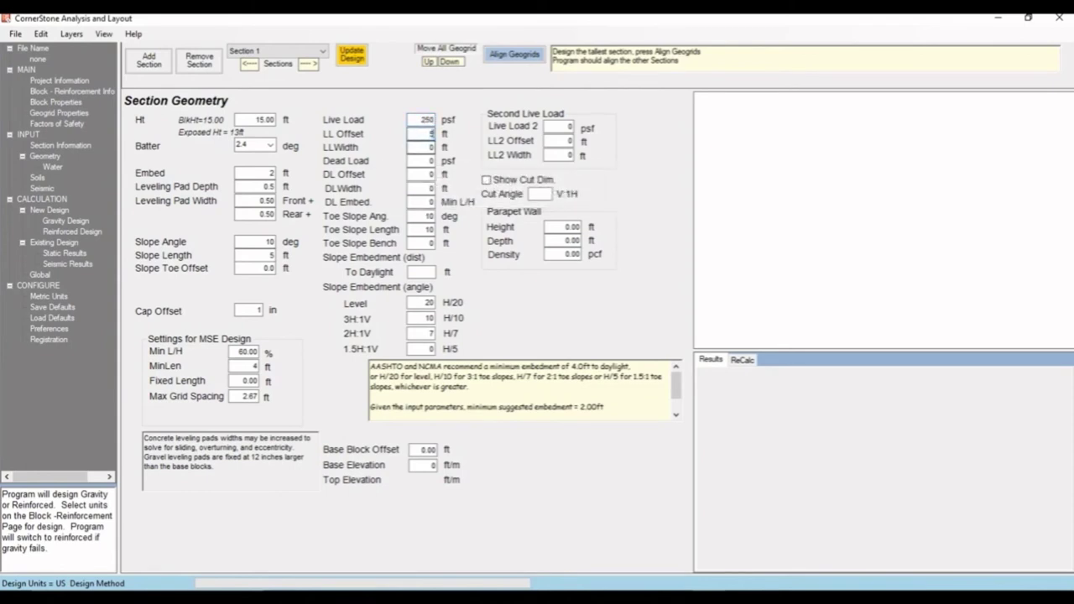
type("24")
In the soil properties, keep the leveling pad as Crushed Stone and enable the gravity wall select fill options
left_click(38, 178)
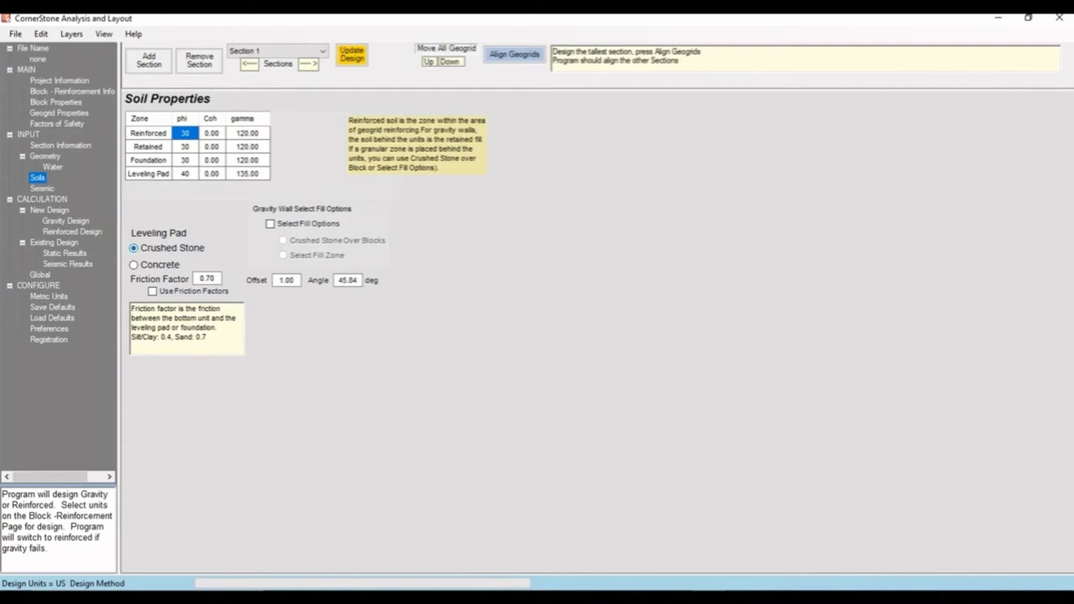
left_click(134, 265)
left_click(134, 248)
left_click(270, 224)
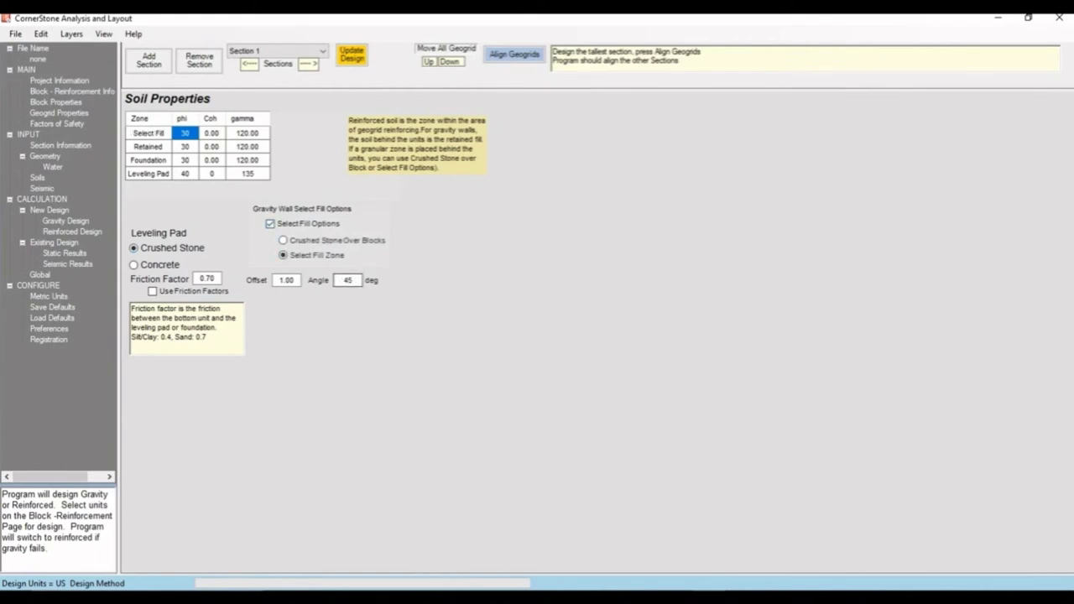
Run the gravity design and review its Forces & Moments and All Forces tables
left_click(66, 221)
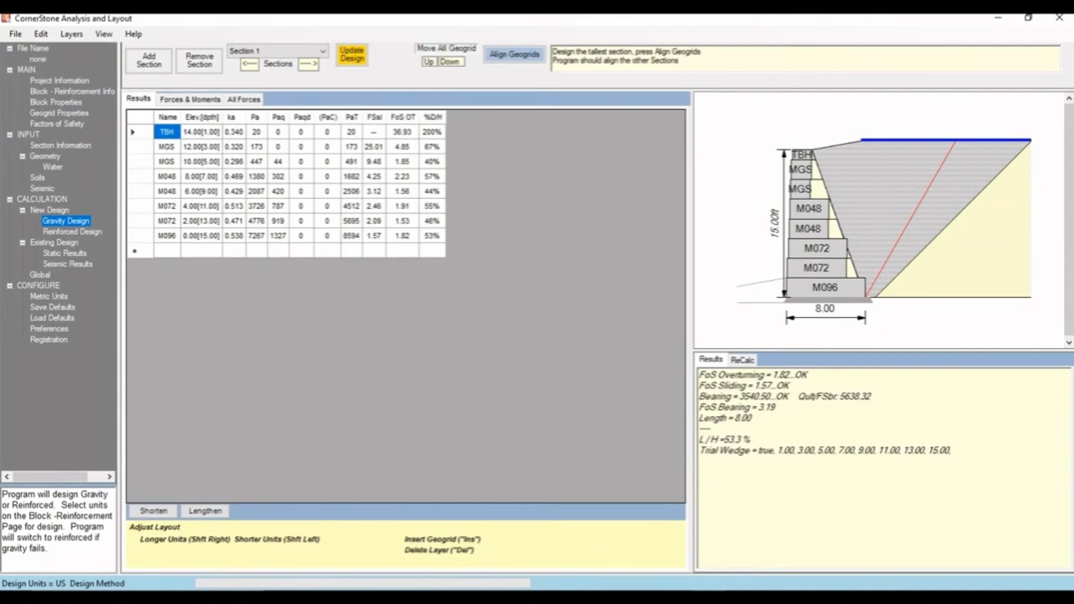
left_click(190, 99)
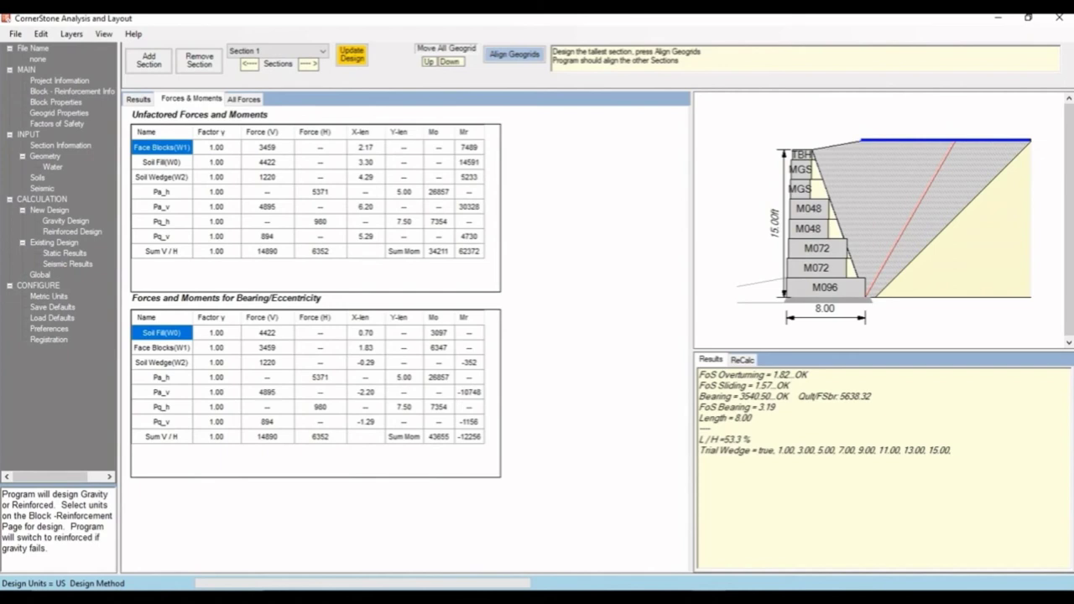
left_click(243, 98)
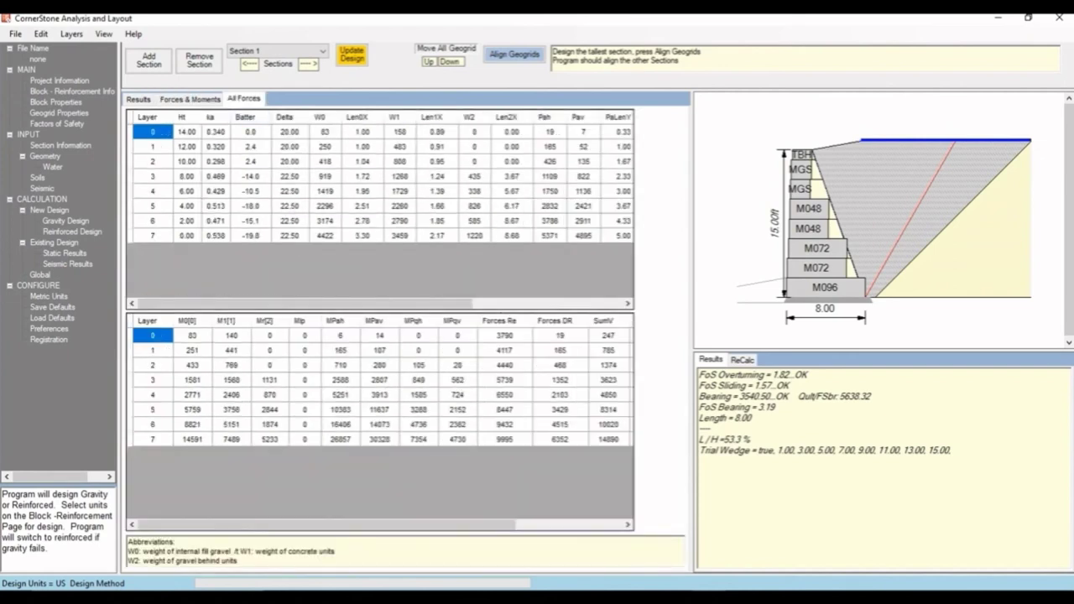
mouse_move(305, 303)
left_mouse_down()
mouse_move(454, 302)
mouse_move(305, 302)
left_mouse_up()
Run the reinforced design and review its results along with the existing design's static and seismic results
left_click(72, 231)
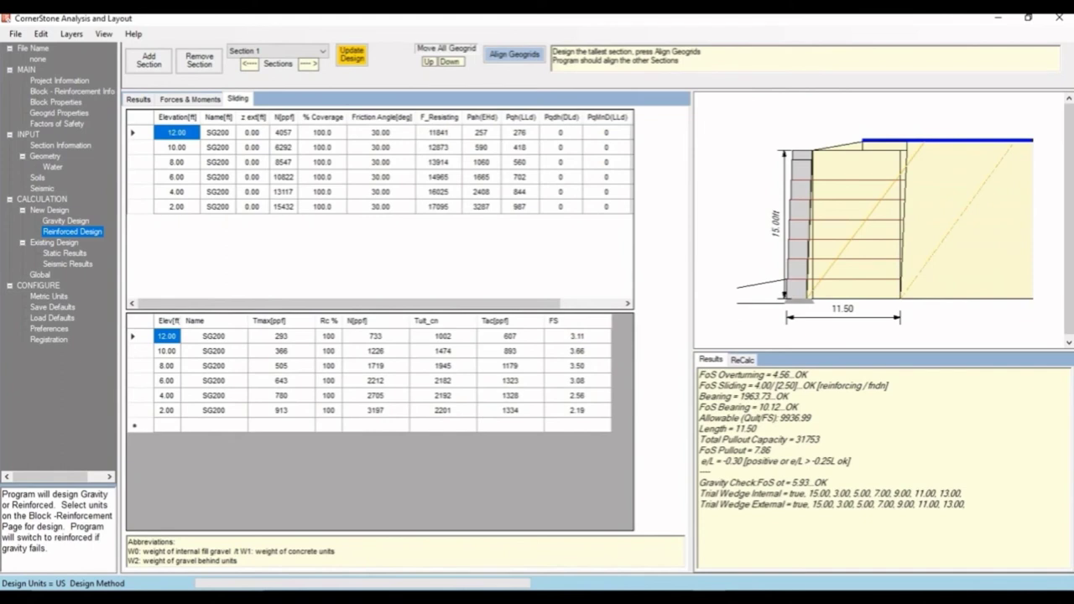
left_click(138, 99)
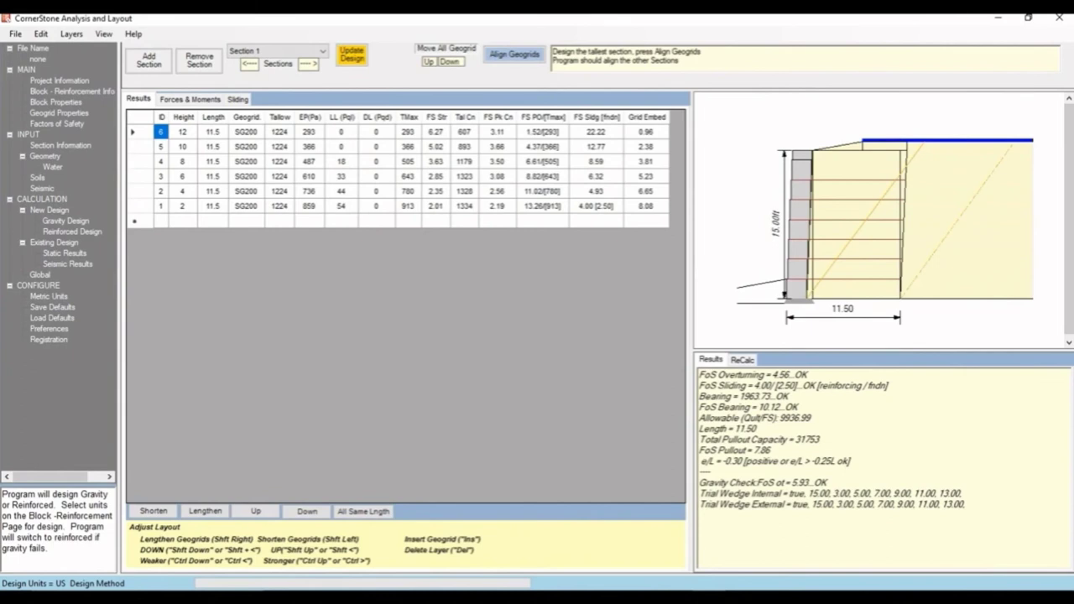
left_click(64, 253)
left_click(68, 264)
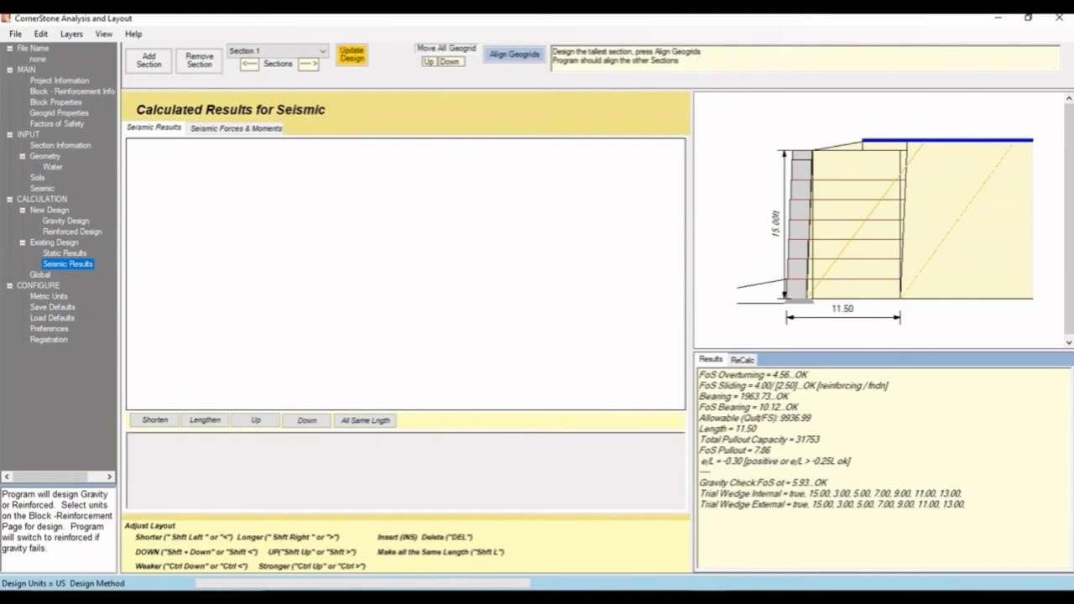
Run the global and compound stability analyses and review their slip-surface graphic and slice tables
left_click(39, 274)
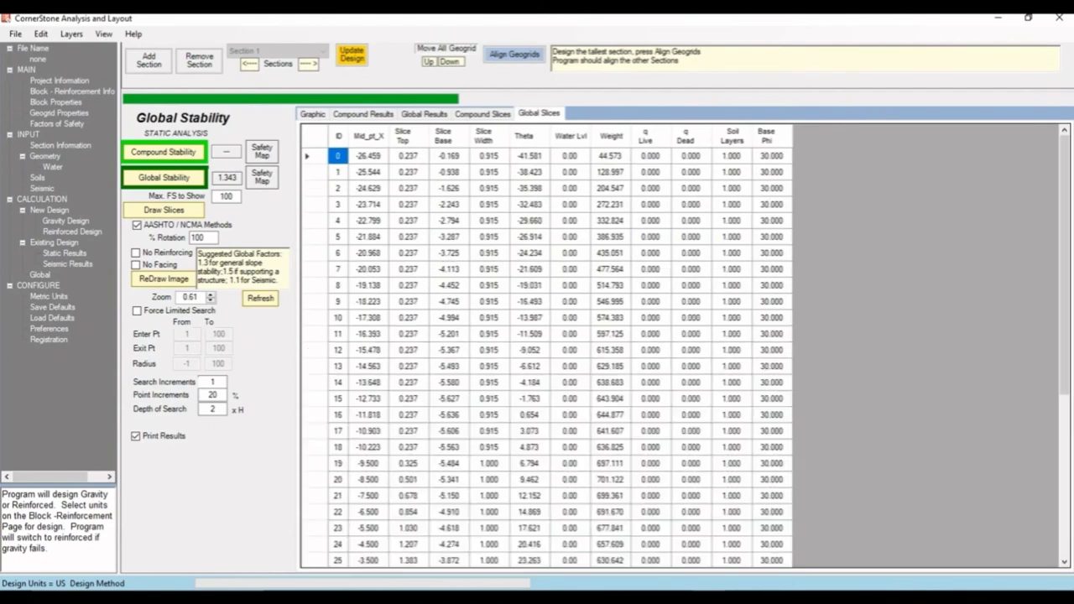
scroll(545, 345, "down", 6)
left_click(313, 114)
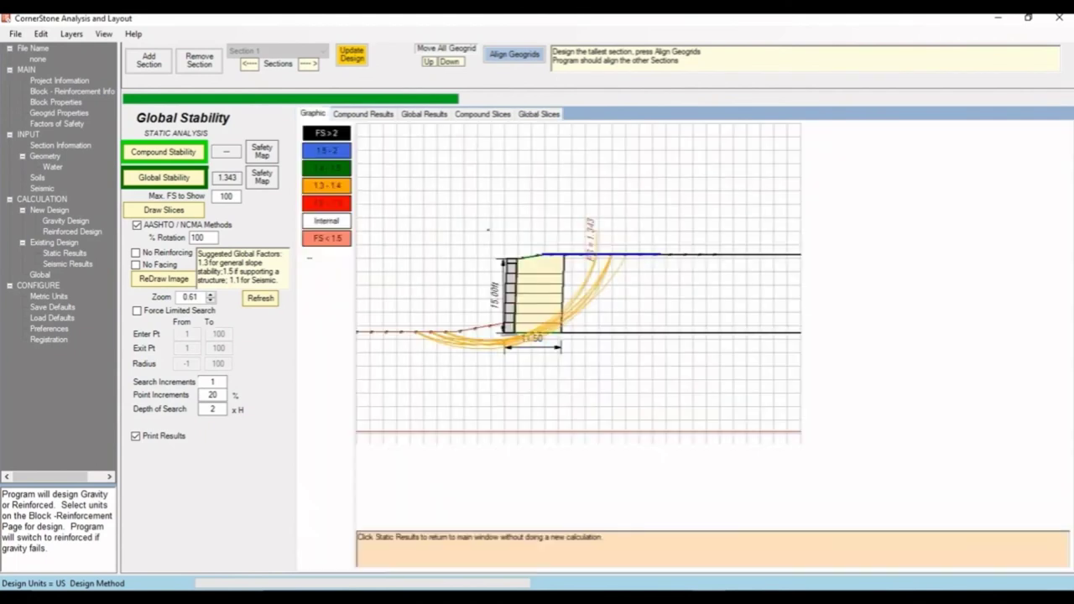
left_click(164, 152)
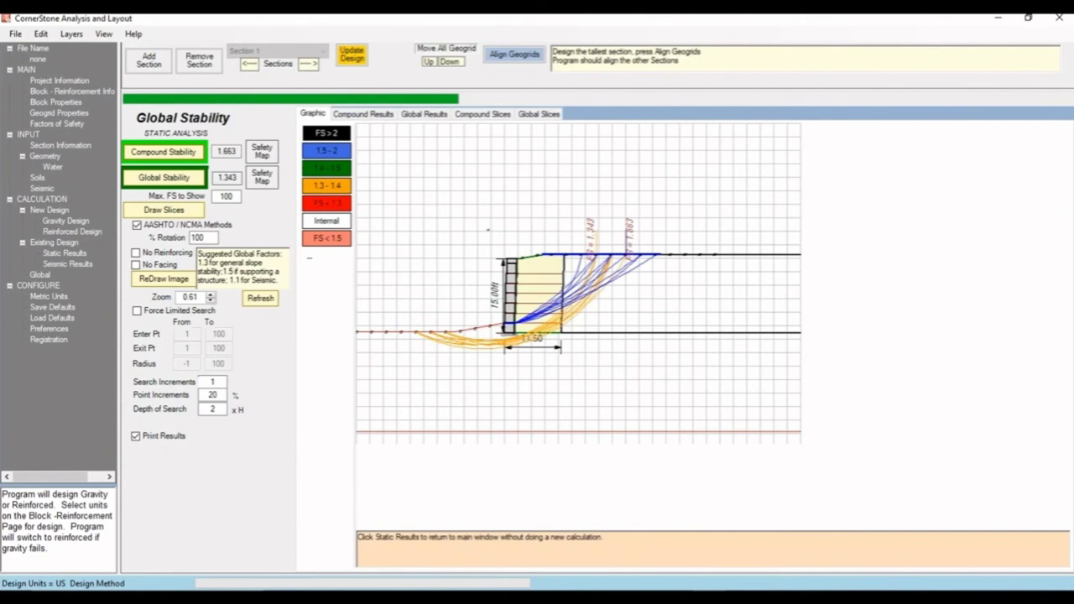
left_click(363, 114)
left_click(482, 114)
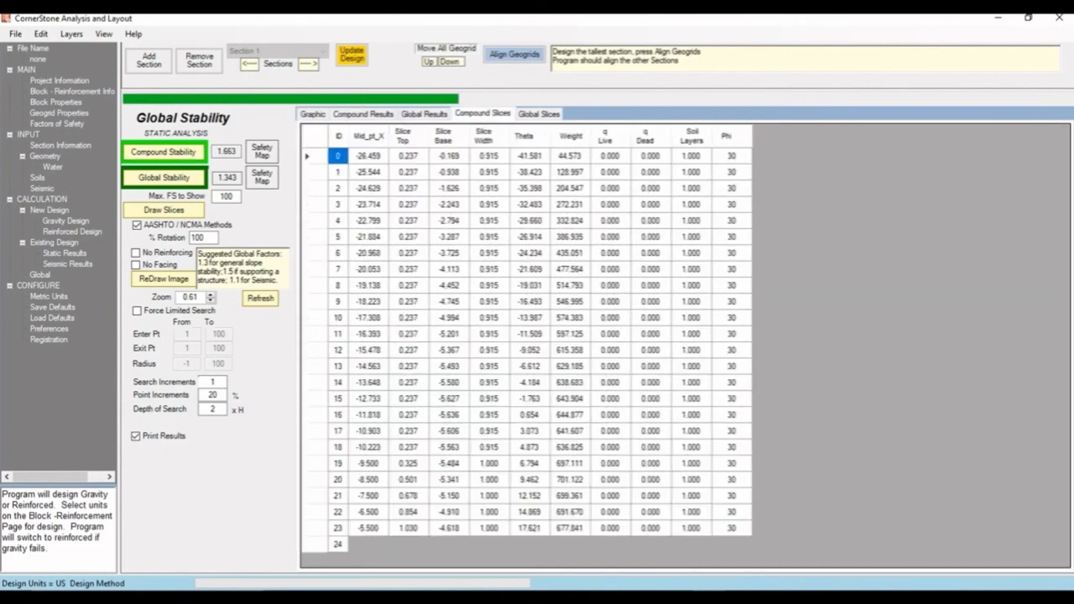
Enable the seismic analysis with a peak ground acceleration of 0.2 and update the gravity design
left_click(66, 221)
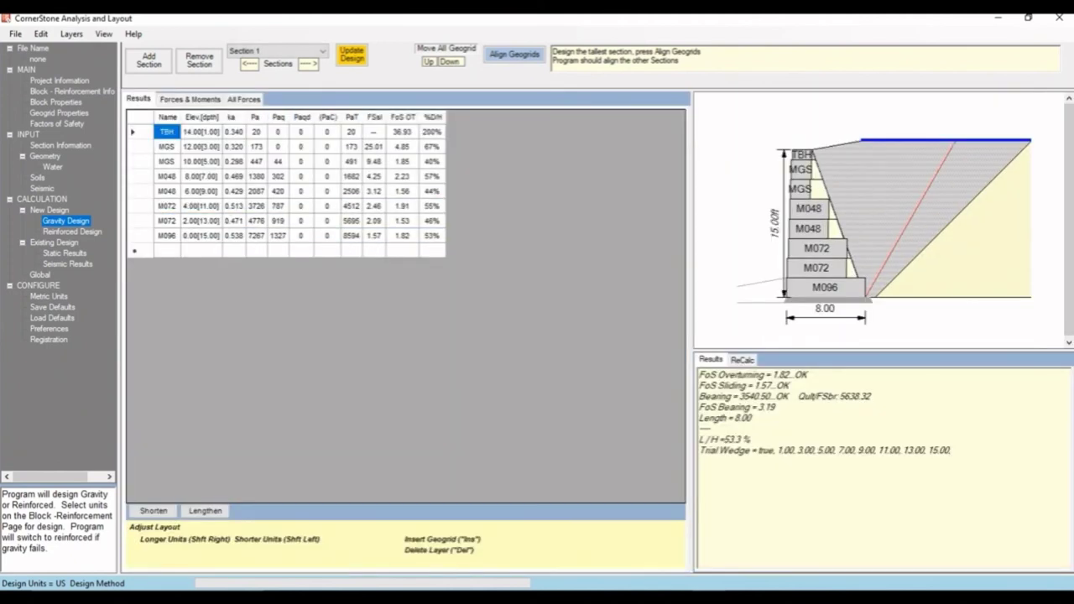
left_click(42, 189)
left_click(143, 157)
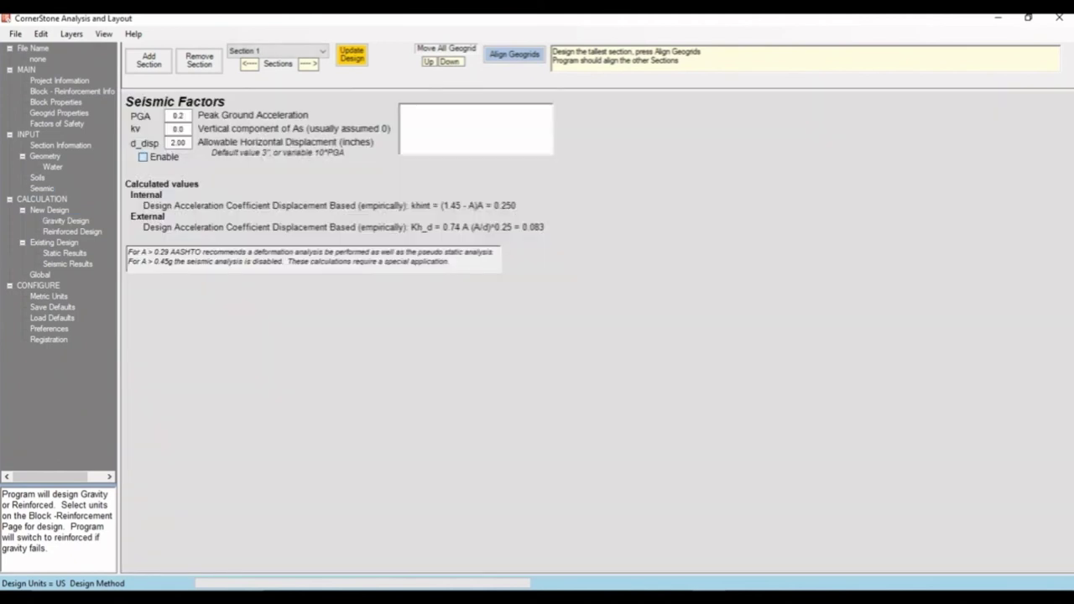
left_click(183, 116)
left_click(352, 56)
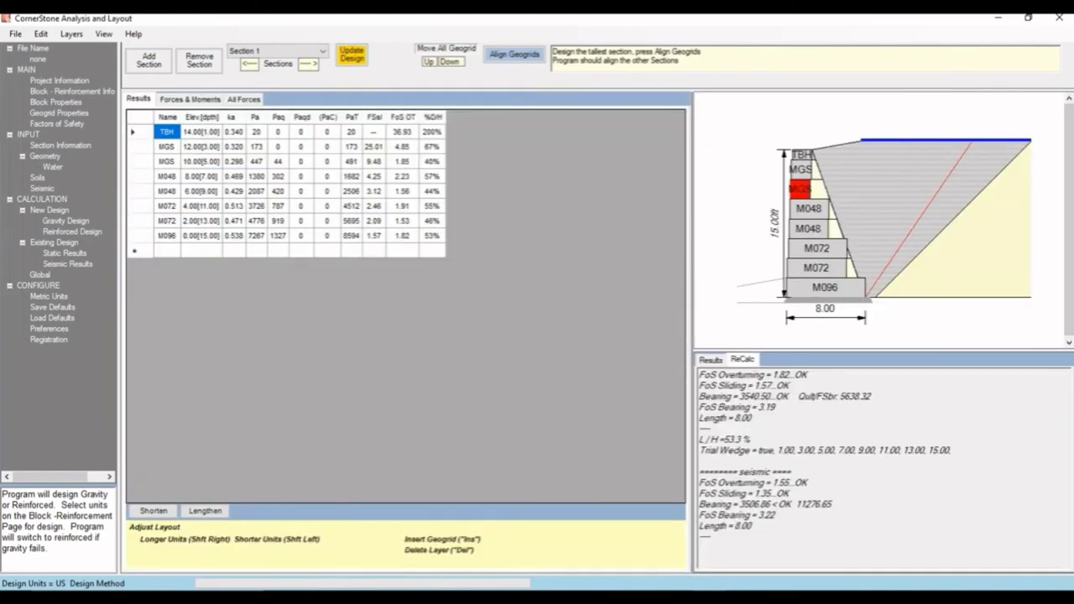
In the gravity design's seismic results, shorten the unit at elevation 10 ft to MGS and lengthen it back to M048
left_click(65, 220)
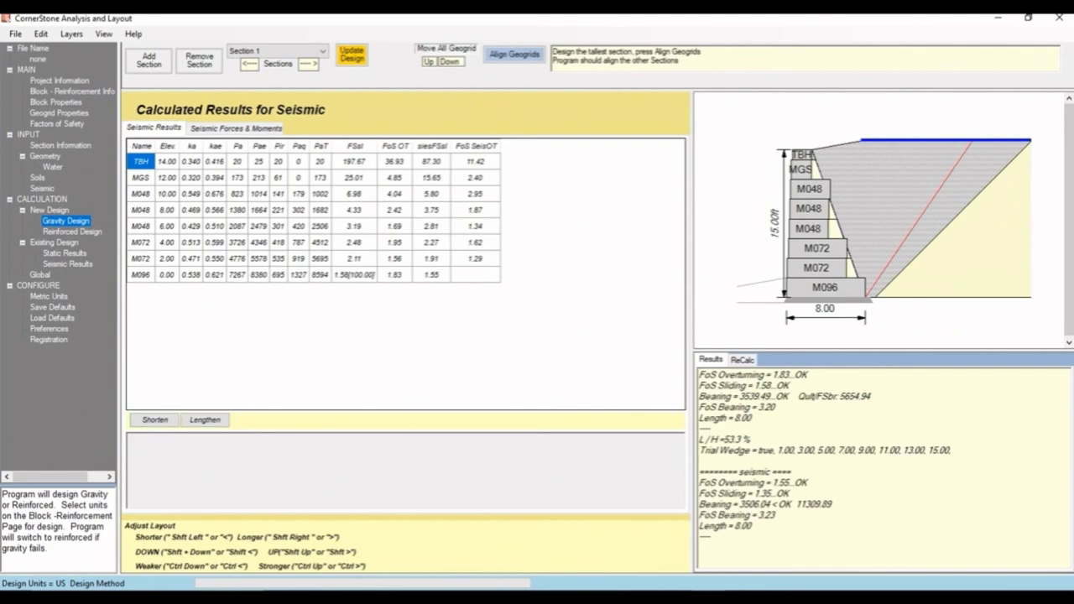
left_click(141, 194)
left_click(154, 420)
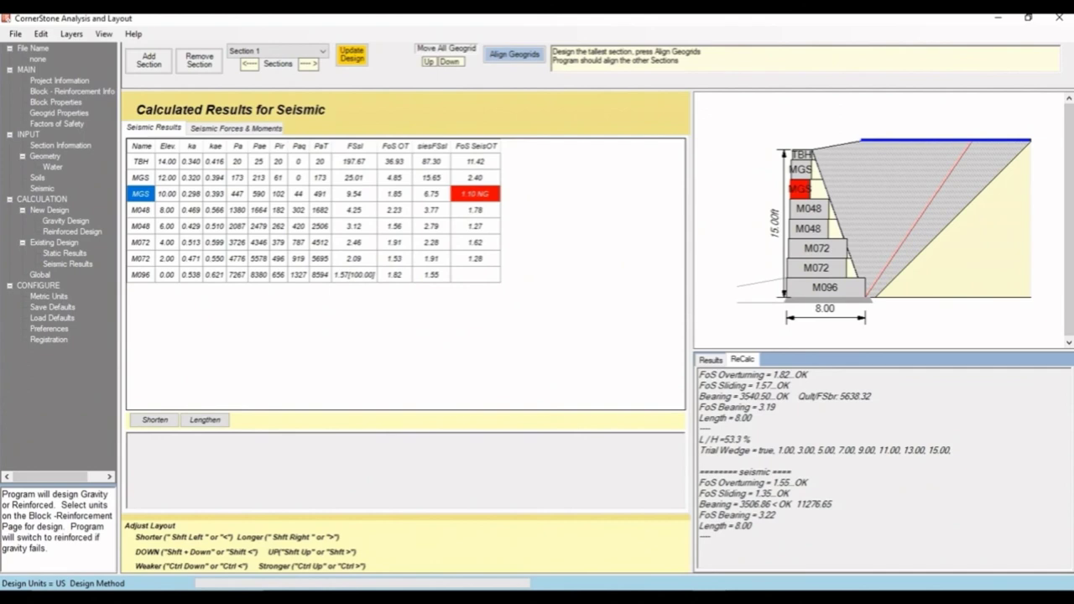
key("ctrl+Up")
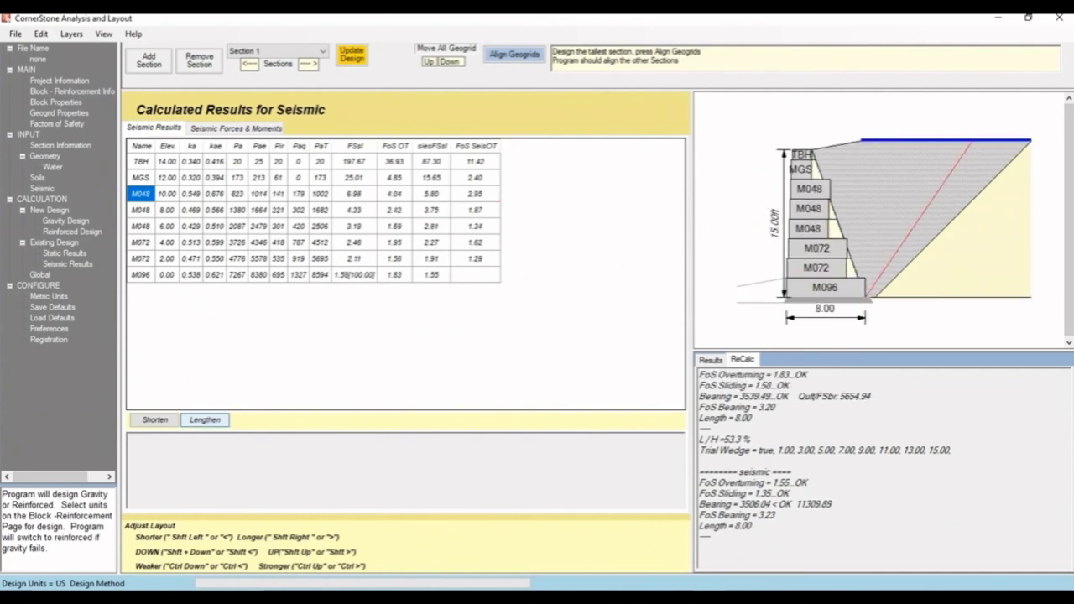
In the reinforced design's seismic results, check the top geogrid's pullout factor and lengthen that layer to 12 ft
left_click(72, 231)
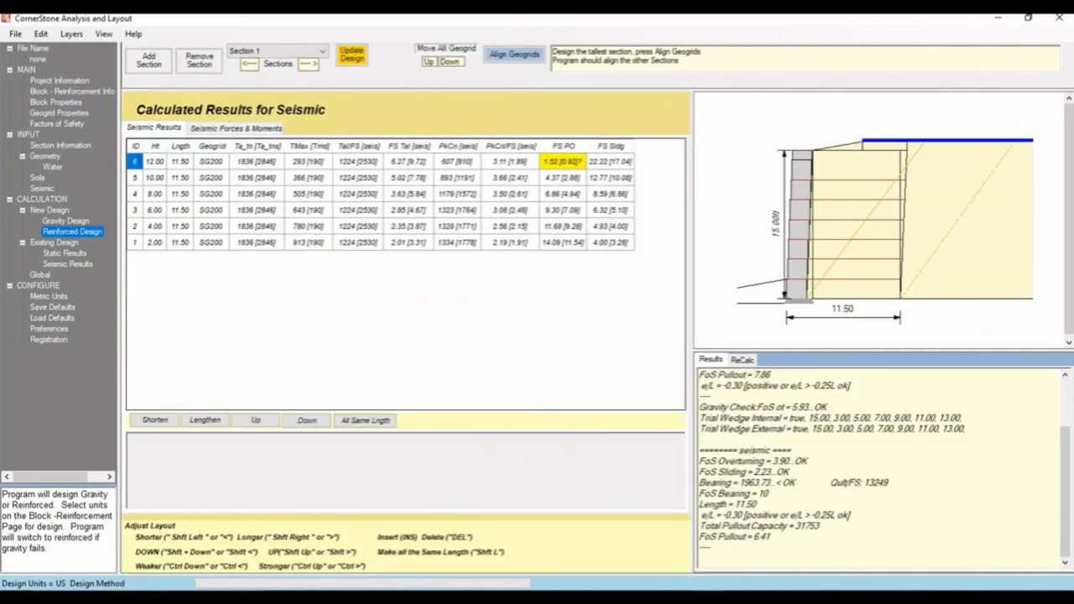
left_click(562, 161)
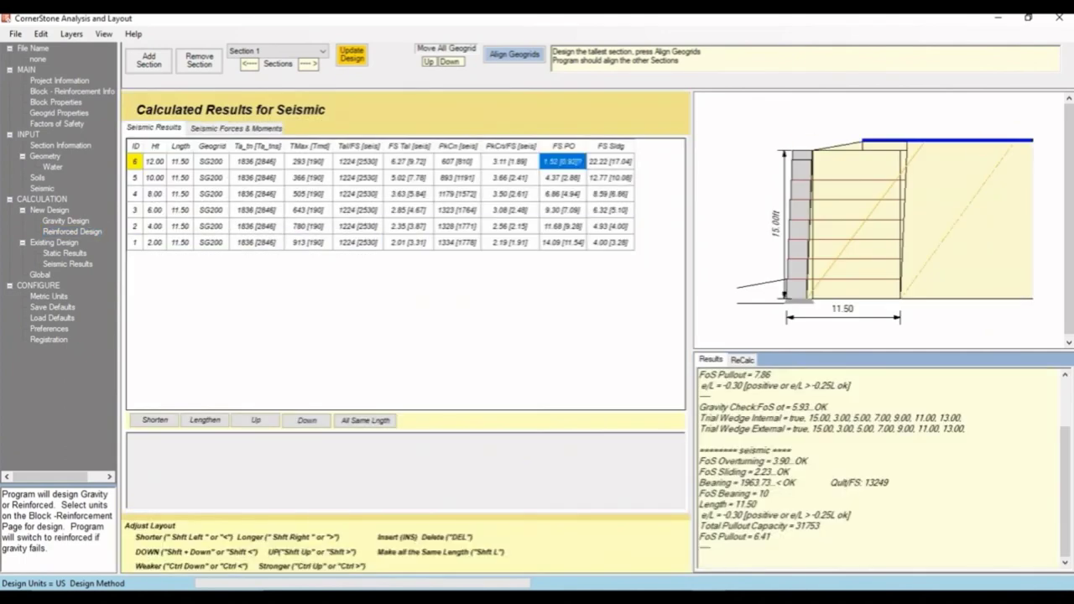
left_click(135, 161)
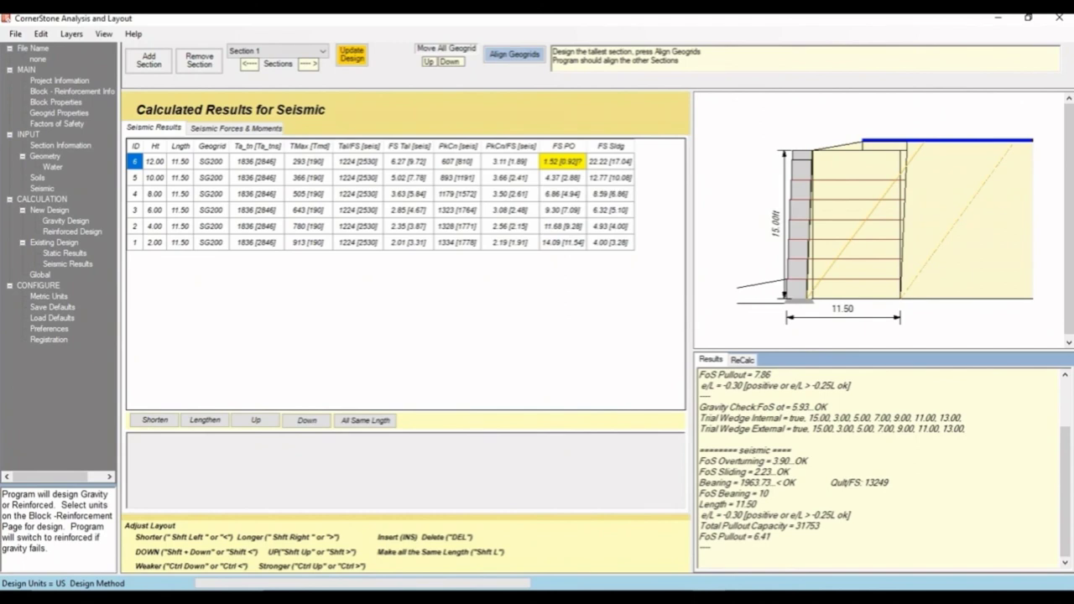
left_click(205, 420)
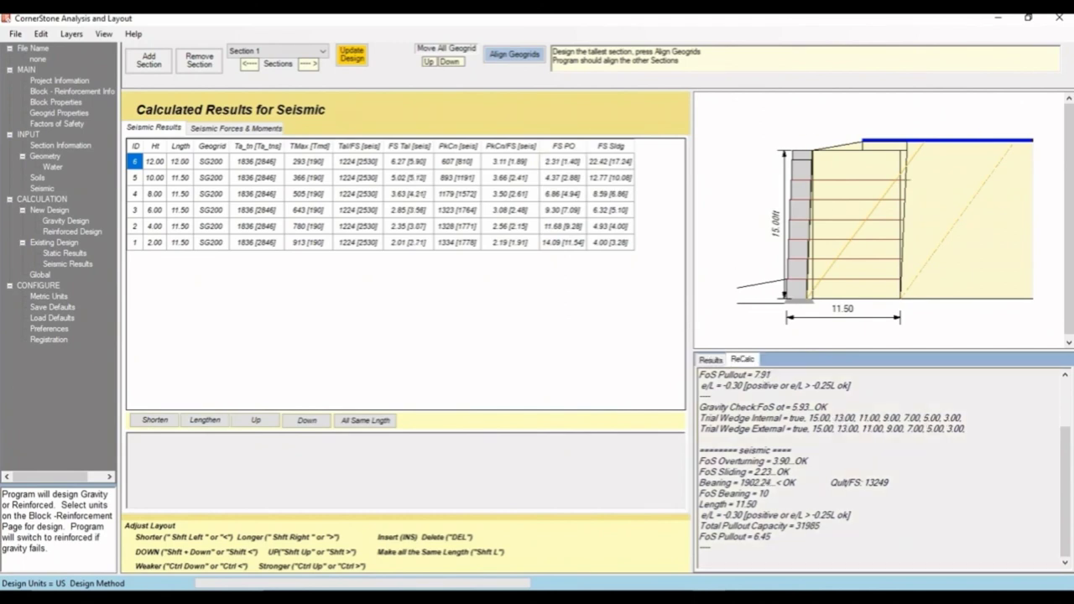
Lengthen the bottom geogrid layer to 12 ft and make all geogrid layers the same length
left_click(135, 242)
left_click(205, 420)
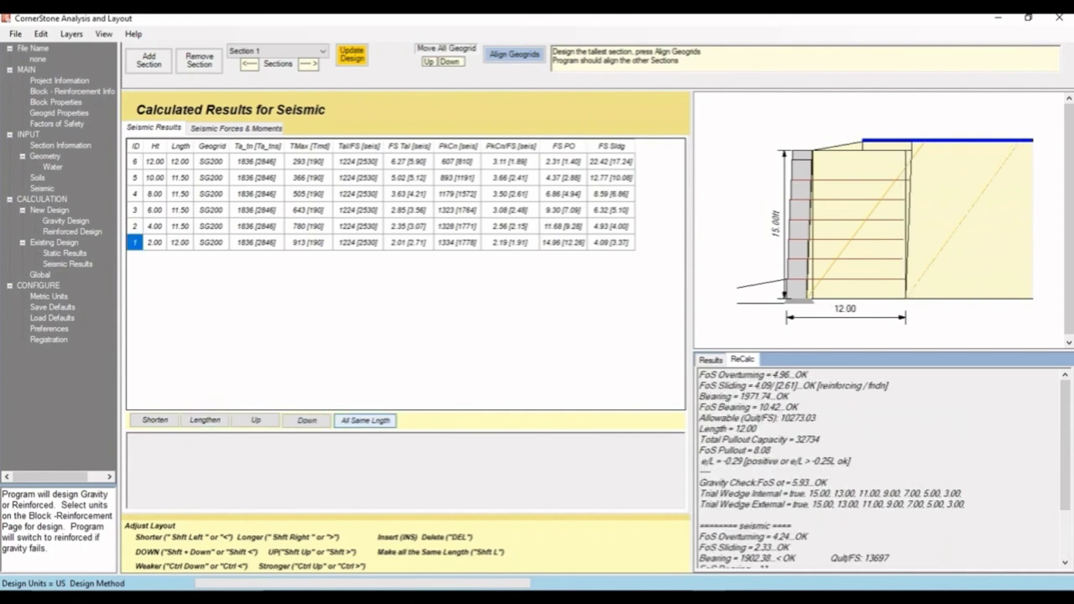
left_click(365, 421)
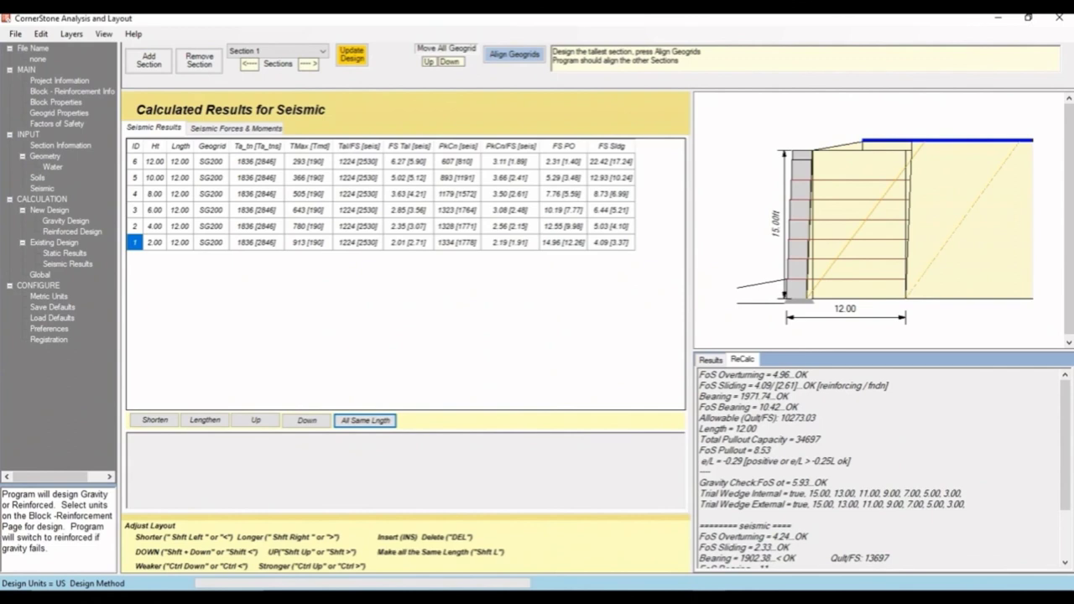
Enable water analysis with water heights of 1 ft at the front and back of the units, and update the design
left_click(53, 167)
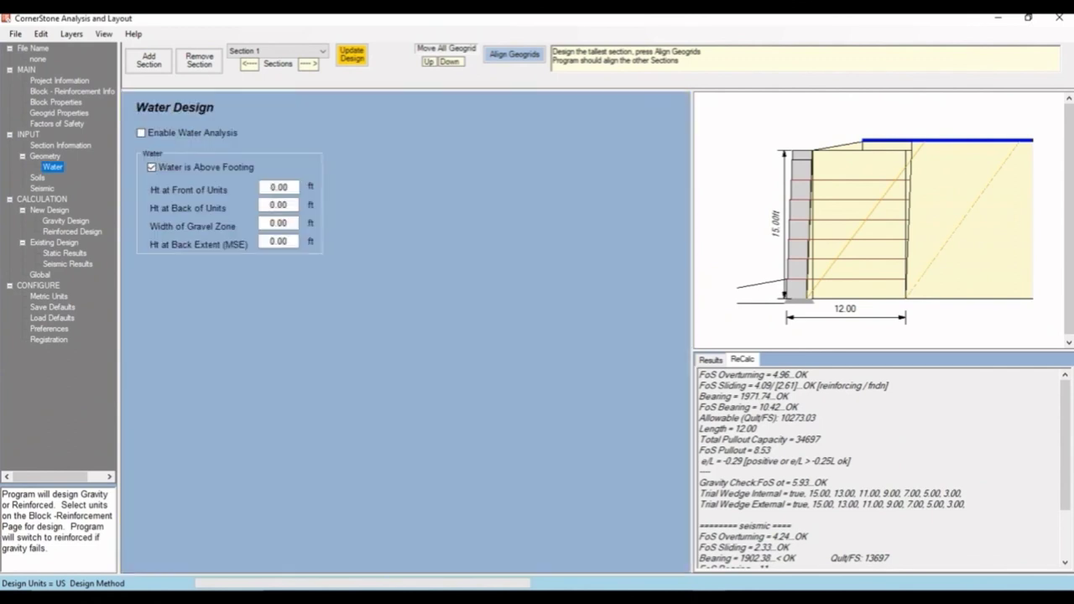
left_click(141, 134)
left_click(279, 188)
type("1")
key("Tab")
type("1")
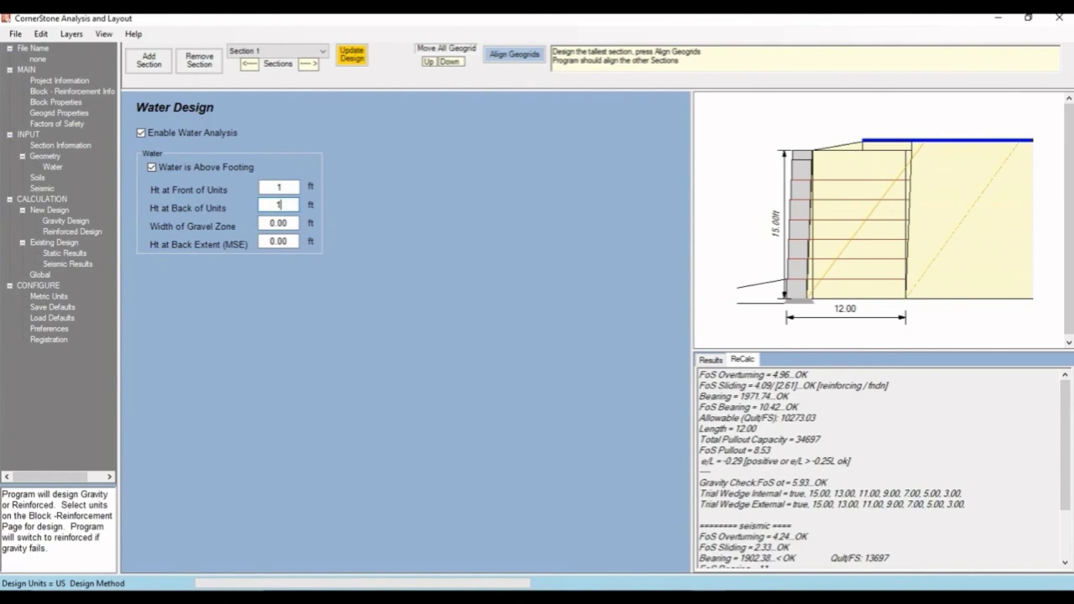
left_click(351, 55)
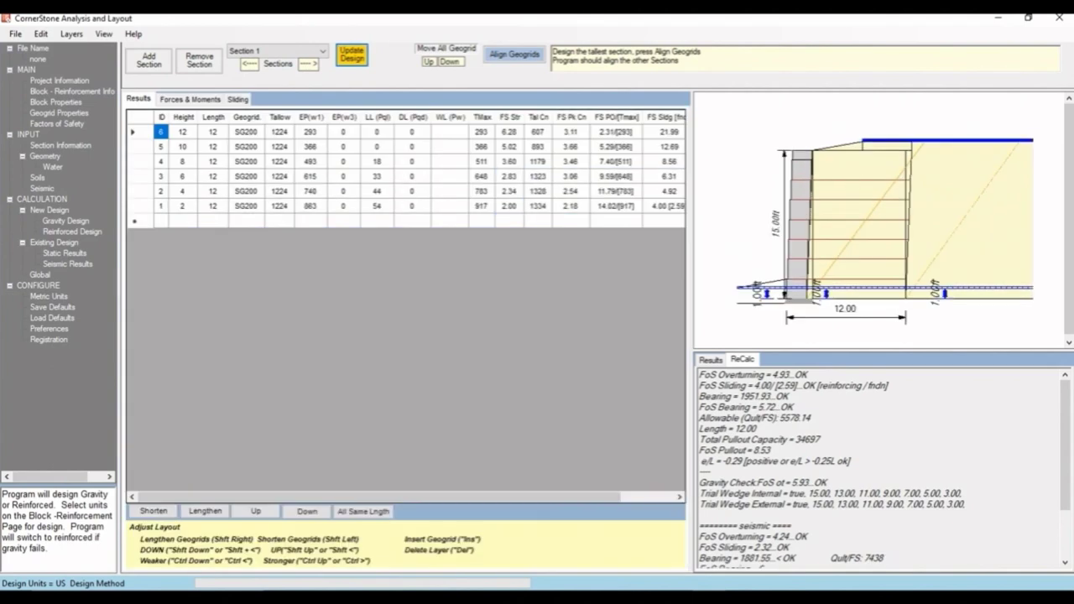
Try lengthening the gravity design's bottom M096 unit to M120
left_click(65, 221)
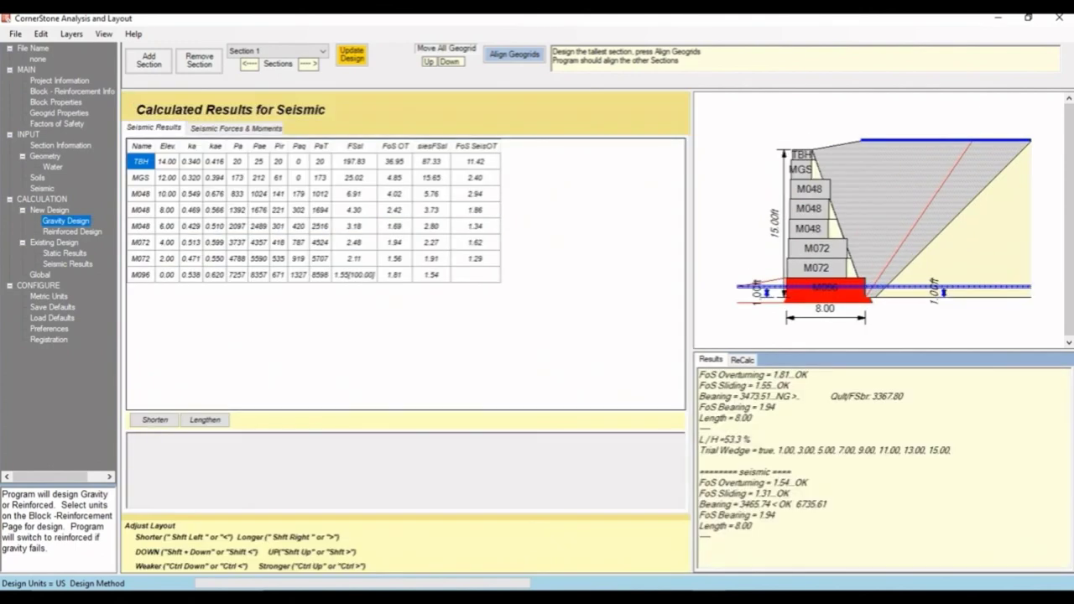
left_click(141, 275)
left_click(204, 420)
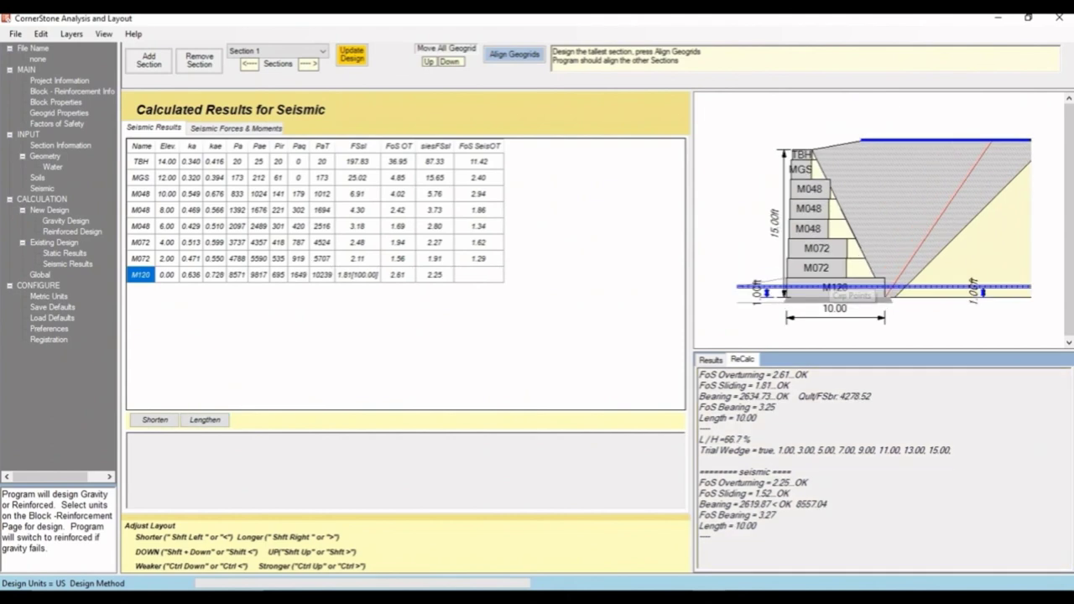
Shorten the bottom unit back to M096 and lengthen the M072 unit at elevation 2 ft to M096
key("shift+Left")
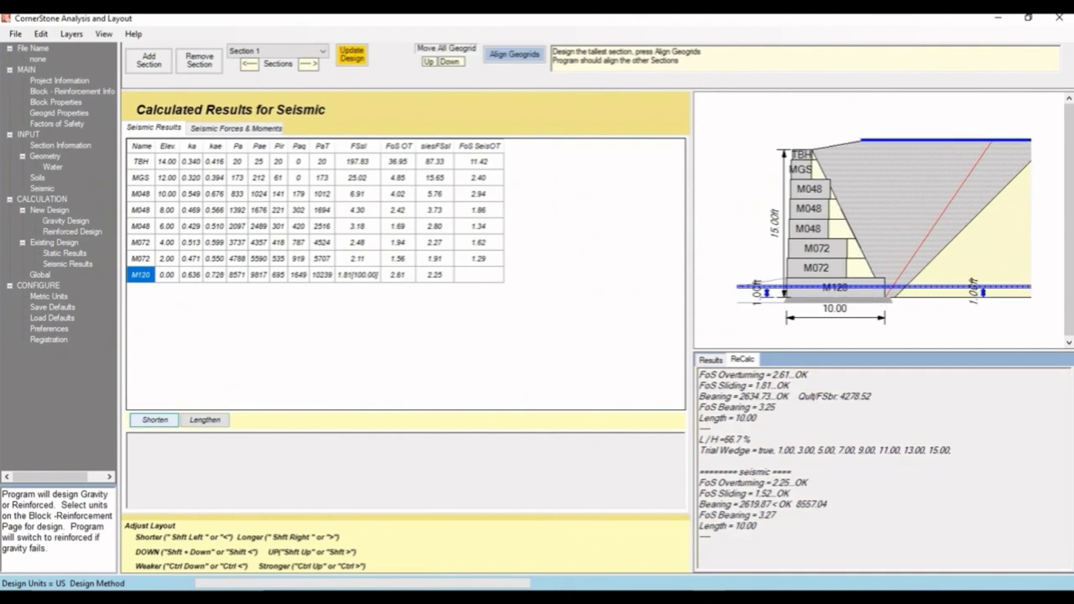
left_click(154, 420)
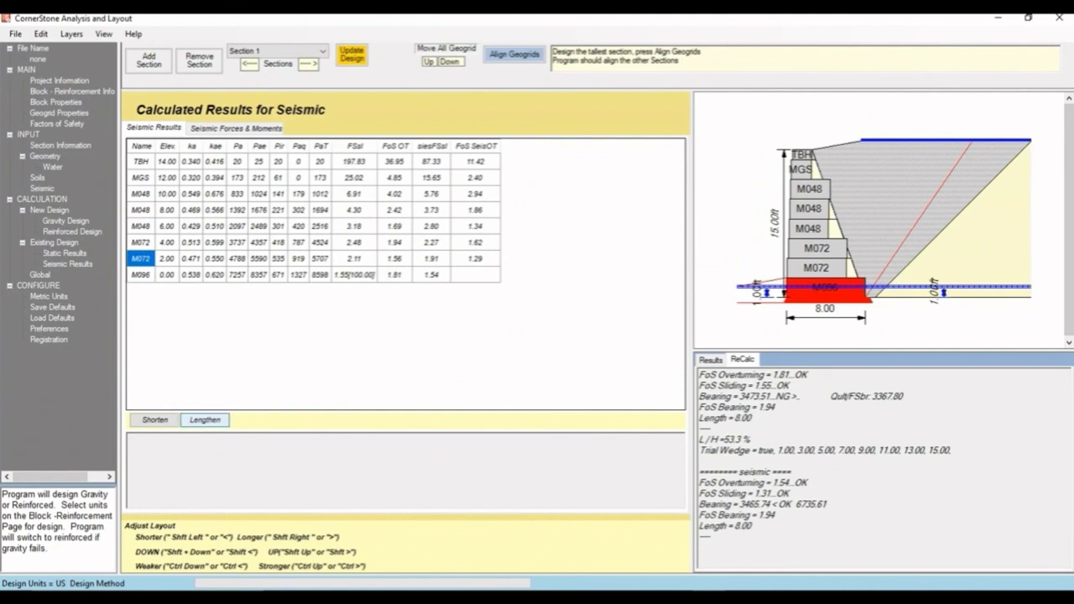
key("ctrl+Up")
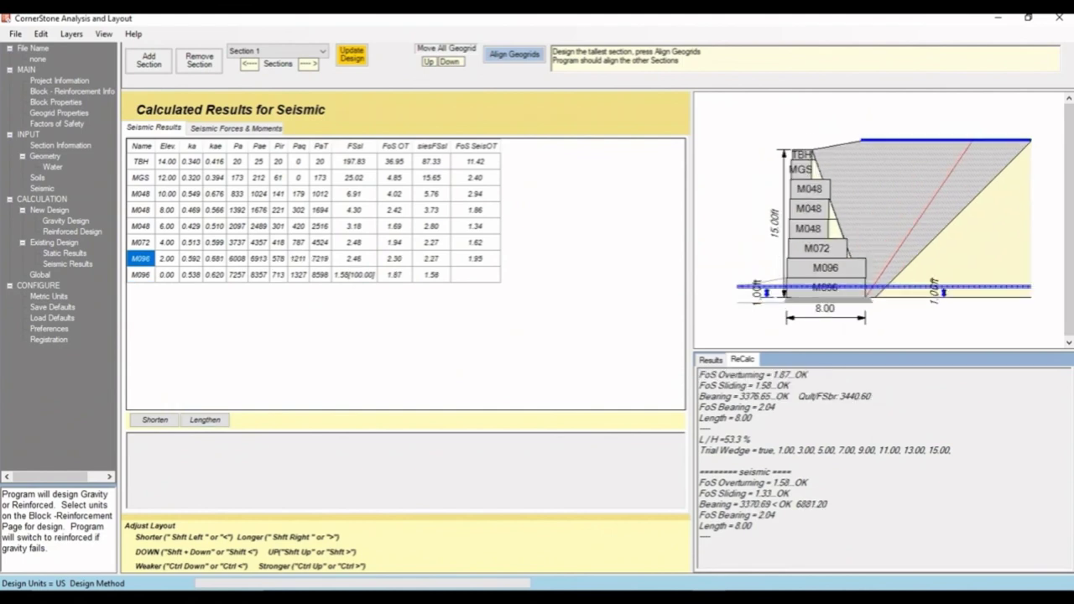